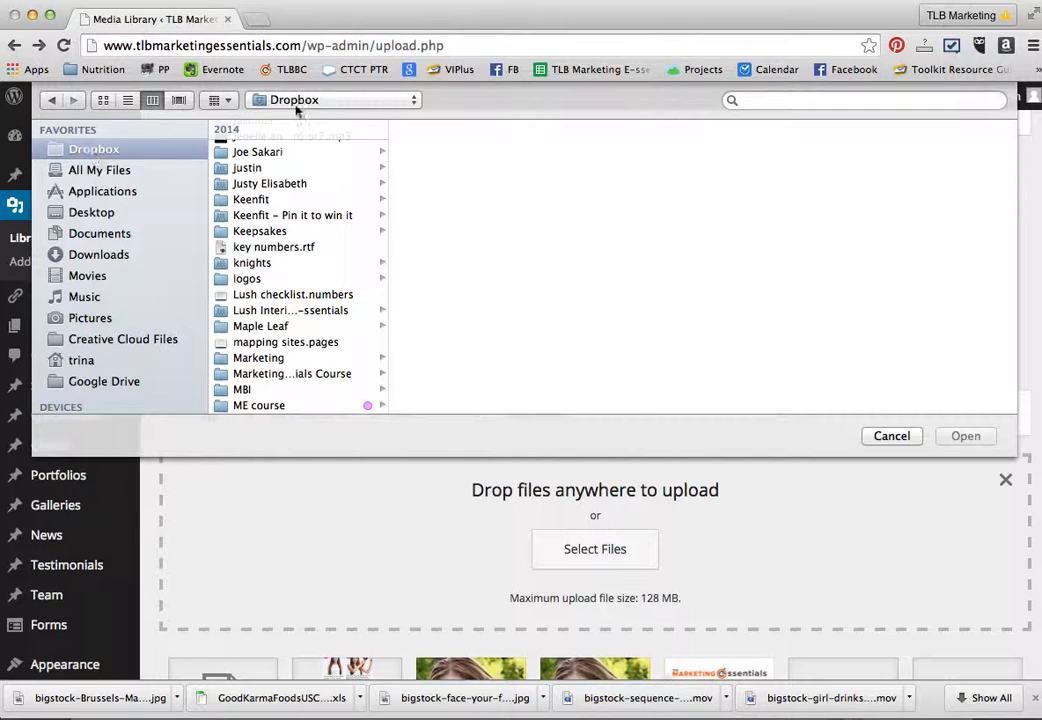
- Upload the three JPG images whose names start with "TLB Post Re" from the tempp folder to the media library
{"action": "left_click", "coordinate": [298, 104]}
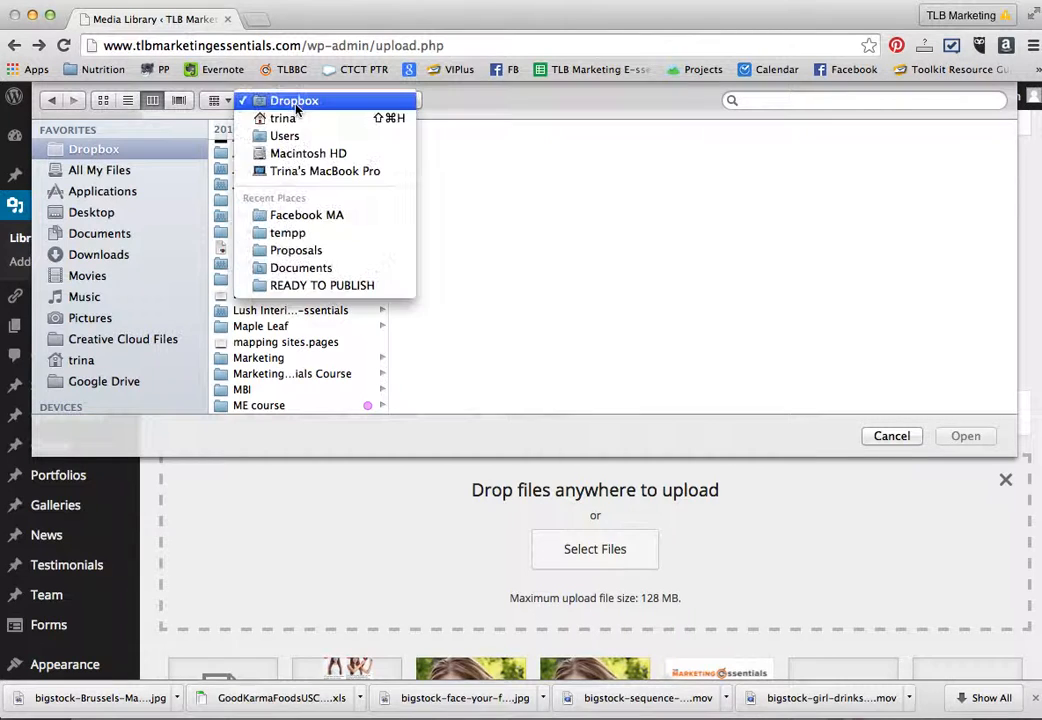
{"action": "left_click", "coordinate": [297, 233]}
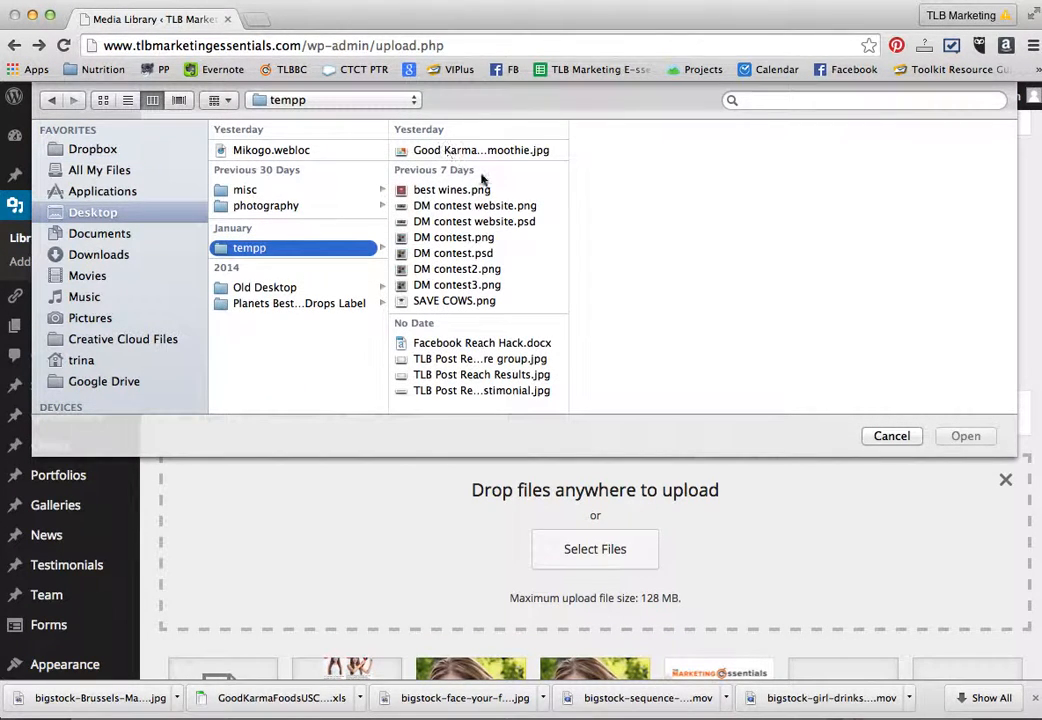
{"action": "left_click", "coordinate": [461, 362]}
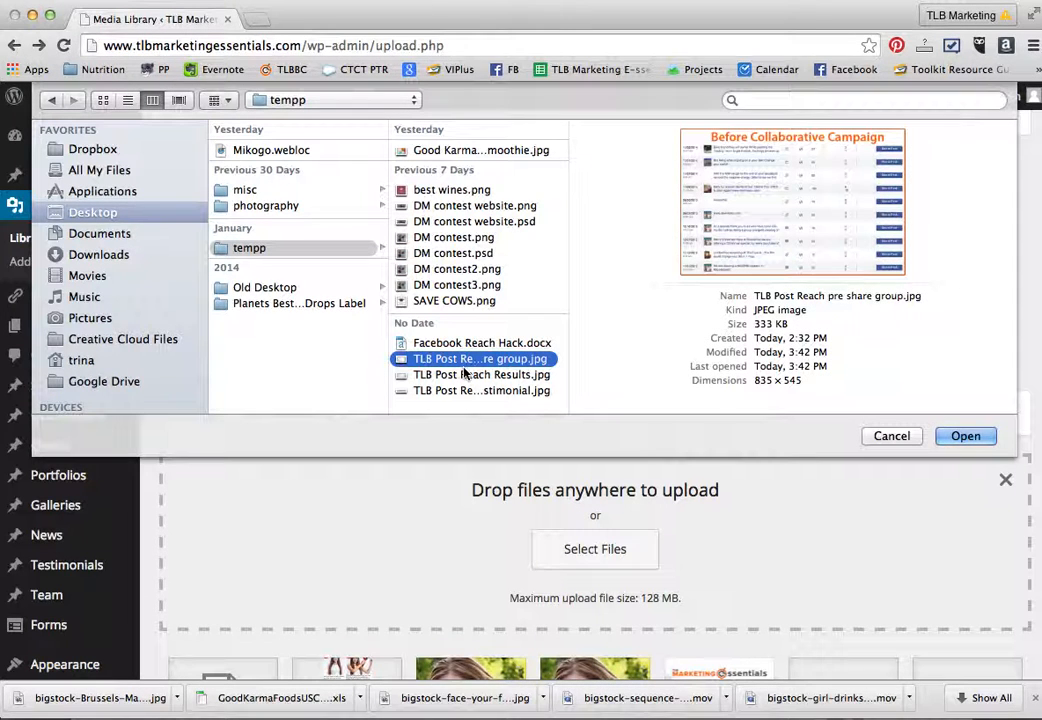
{"action": "left_click", "coordinate": [465, 344]}
{"action": "left_click", "coordinate": [455, 361]}
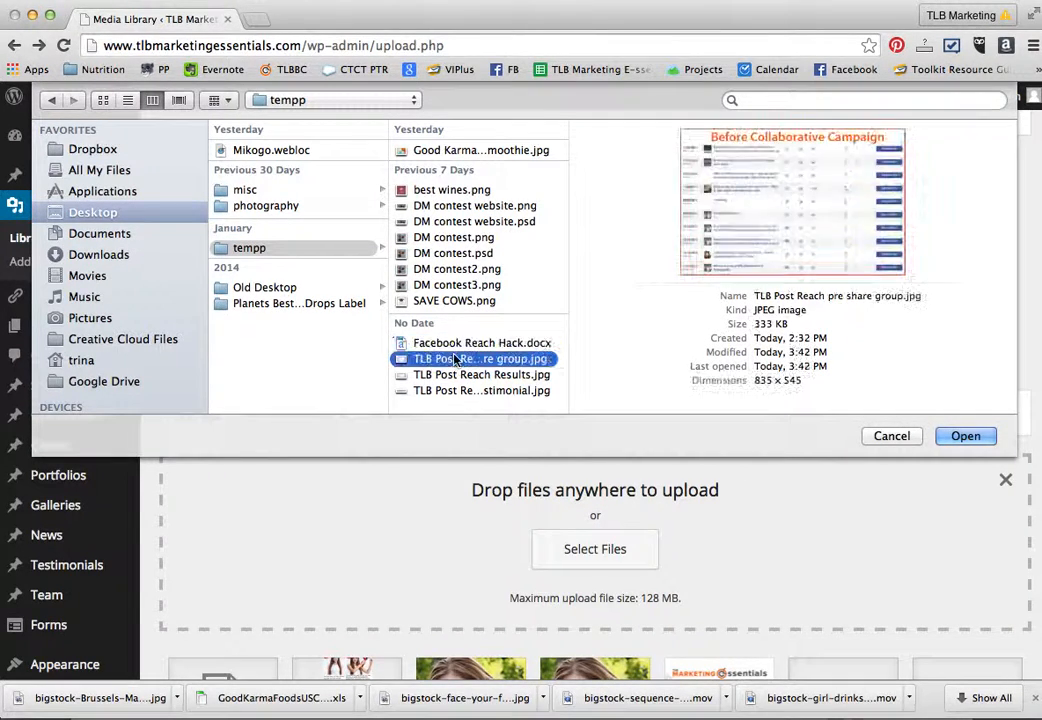
{"action": "left_click", "coordinate": [455, 391], "text": "shift"}
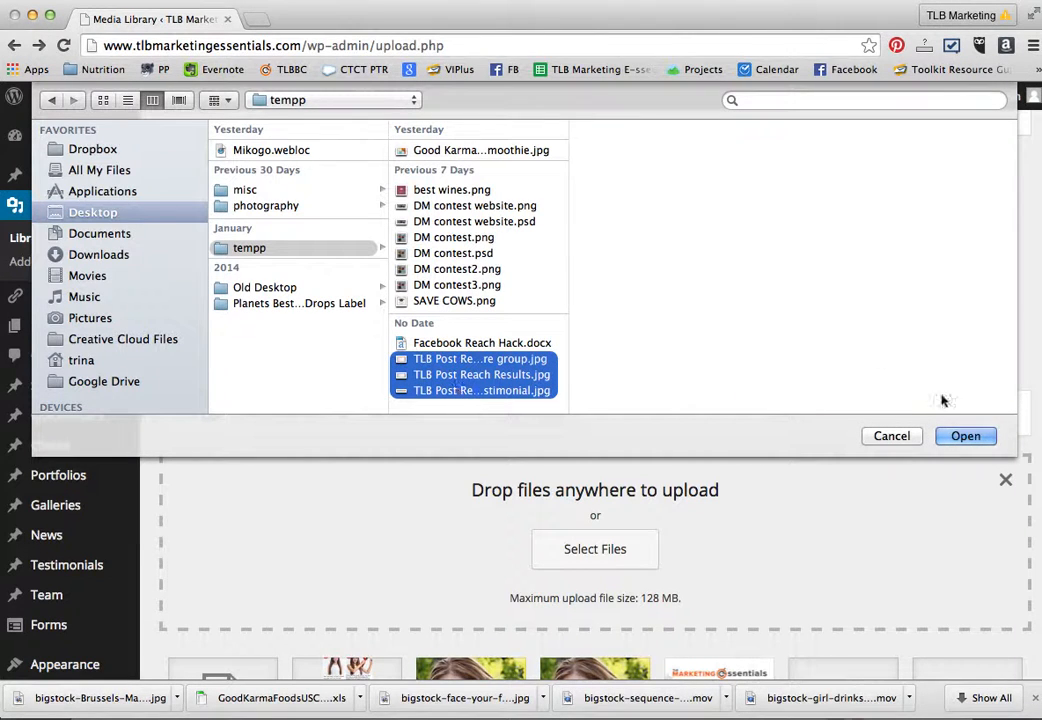
{"action": "left_click", "coordinate": [965, 436]}
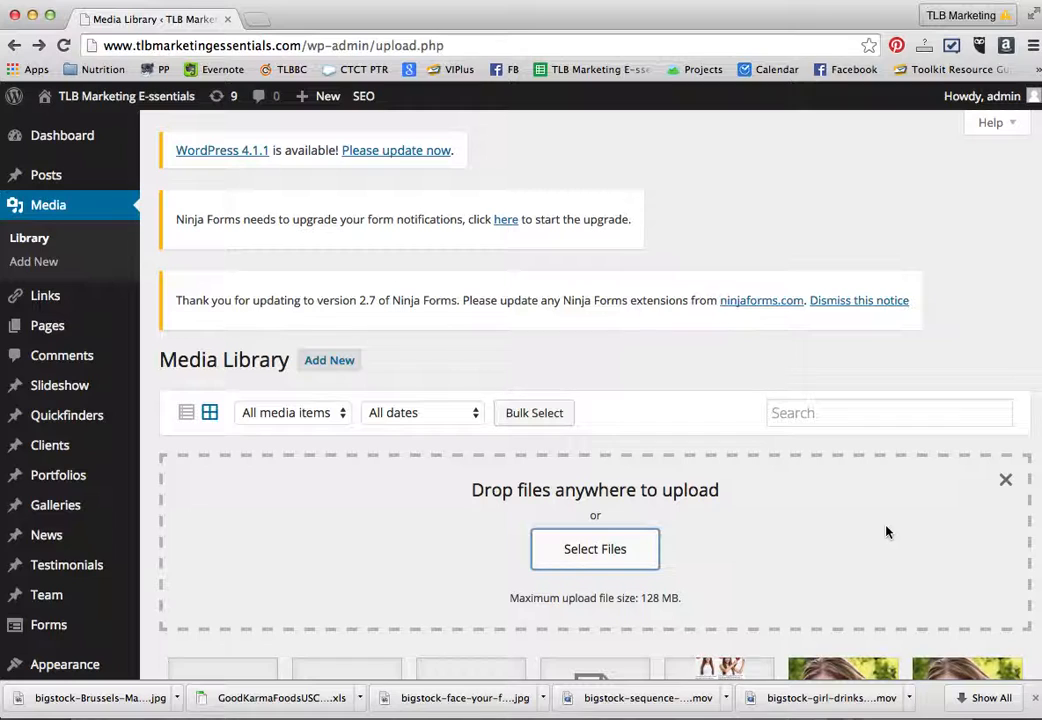
- Open the attachment details of the newly uploaded "Before Collaborative Campaign" image in the media library
{"action": "scroll", "coordinate": [885, 532], "scroll_direction": "down", "scroll_amount": 5}
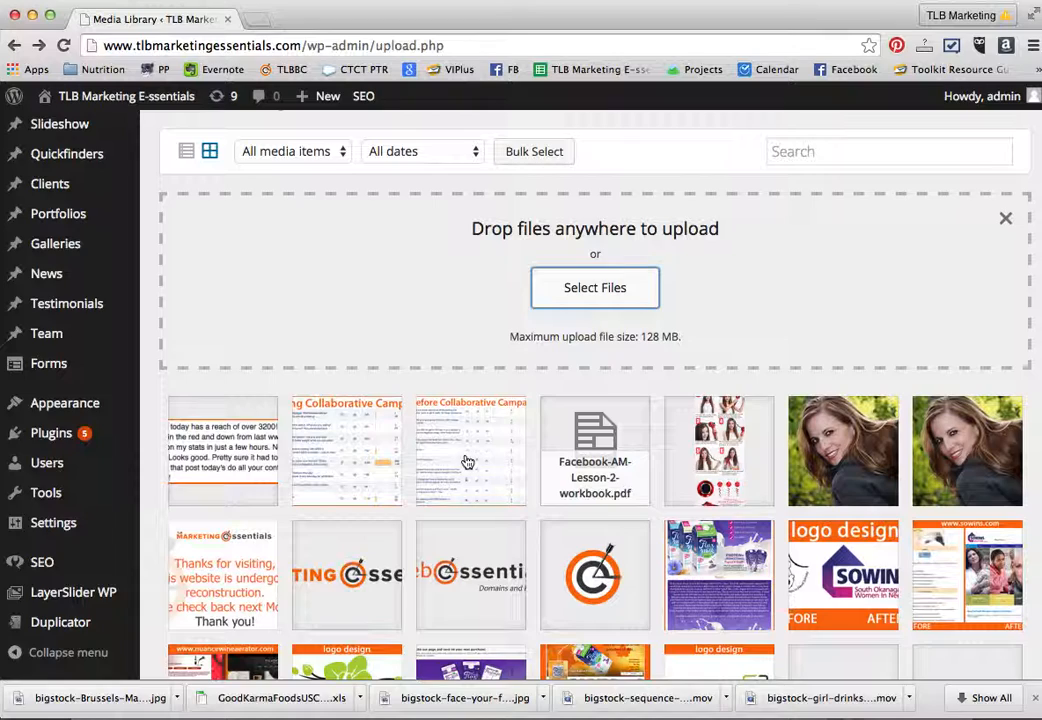
{"action": "scroll", "coordinate": [466, 462], "scroll_direction": "up", "scroll_amount": 5}
{"action": "scroll", "coordinate": [466, 462], "scroll_direction": "down", "scroll_amount": 4}
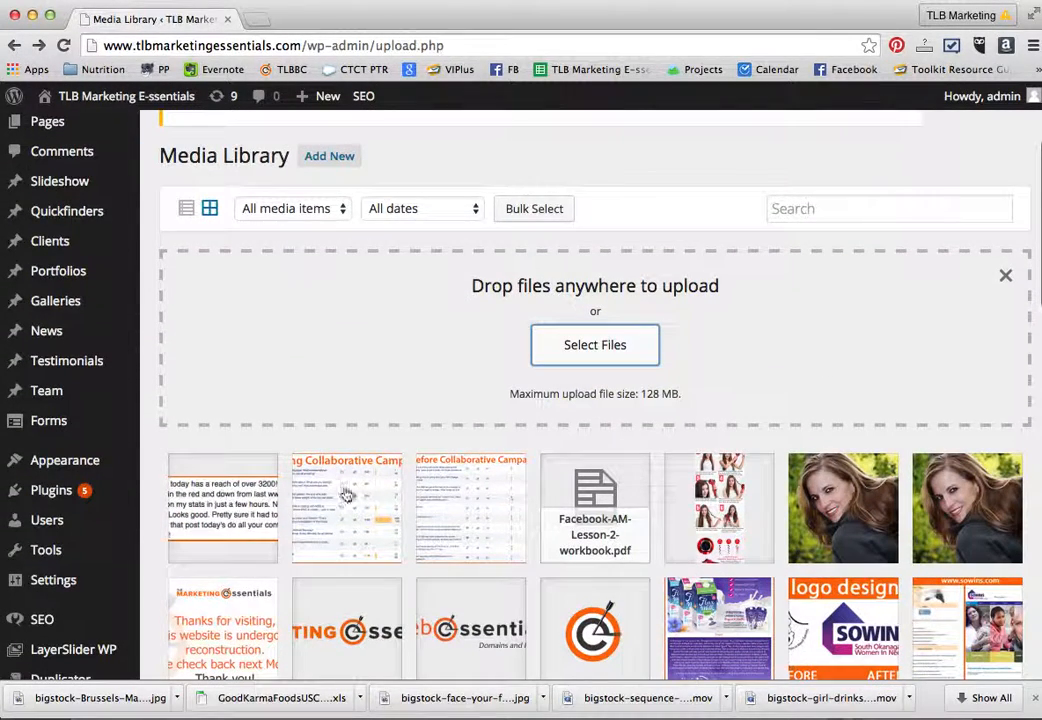
{"action": "left_click", "coordinate": [473, 506]}
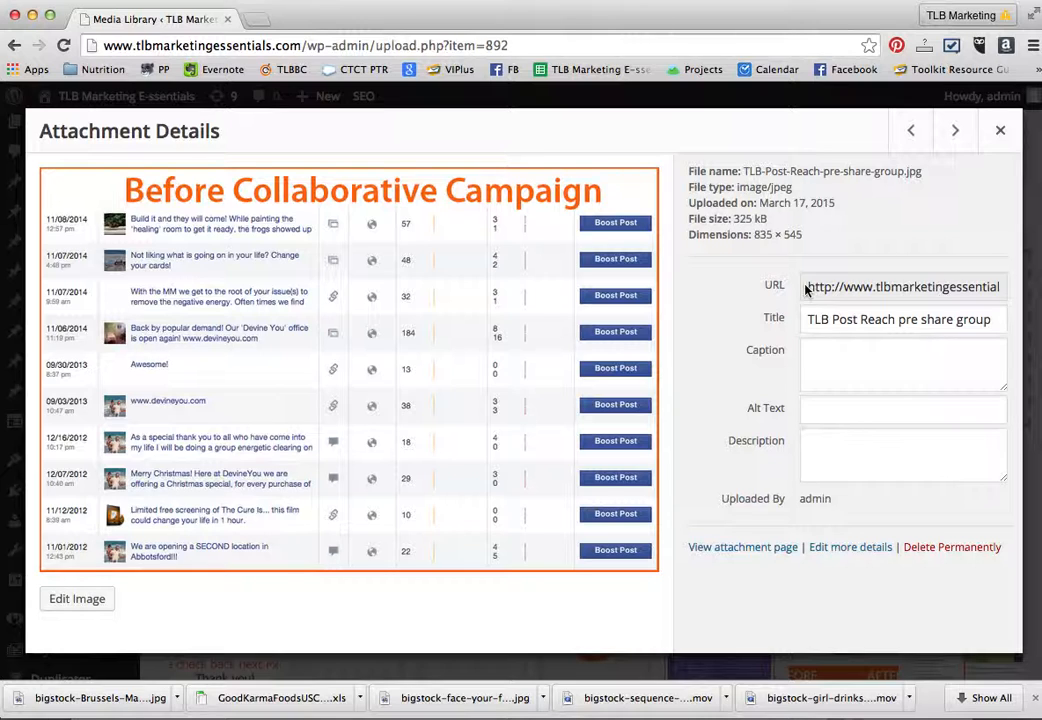
- Copy the image's URL, view the image at that address in a new browser tab, and return to its attachment details
{"action": "left_click_drag", "start_coordinate": [807, 288], "coordinate": [1038, 283]}
{"action": "key", "text": "super+c"}
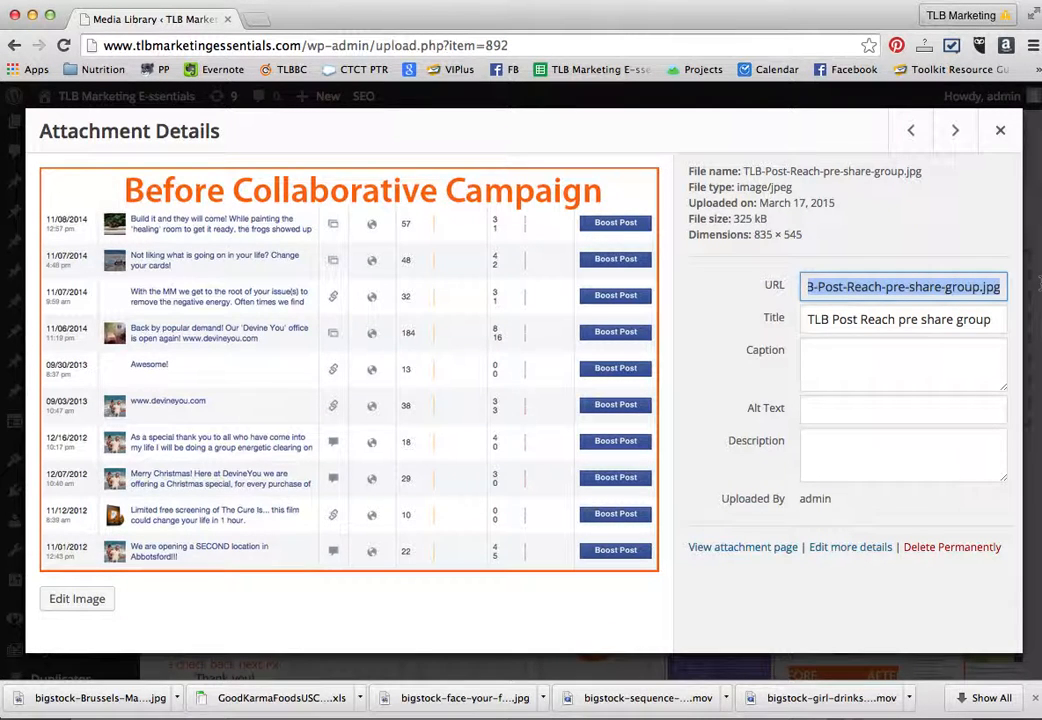
{"action": "left_click", "coordinate": [256, 19]}
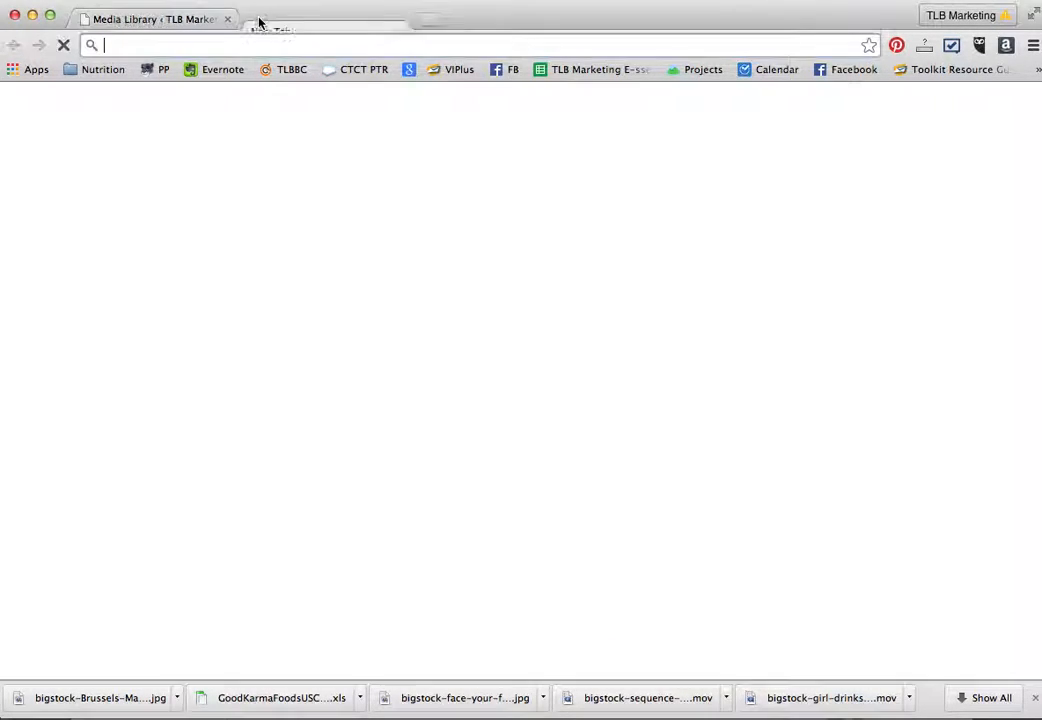
{"action": "key", "text": "super+v"}
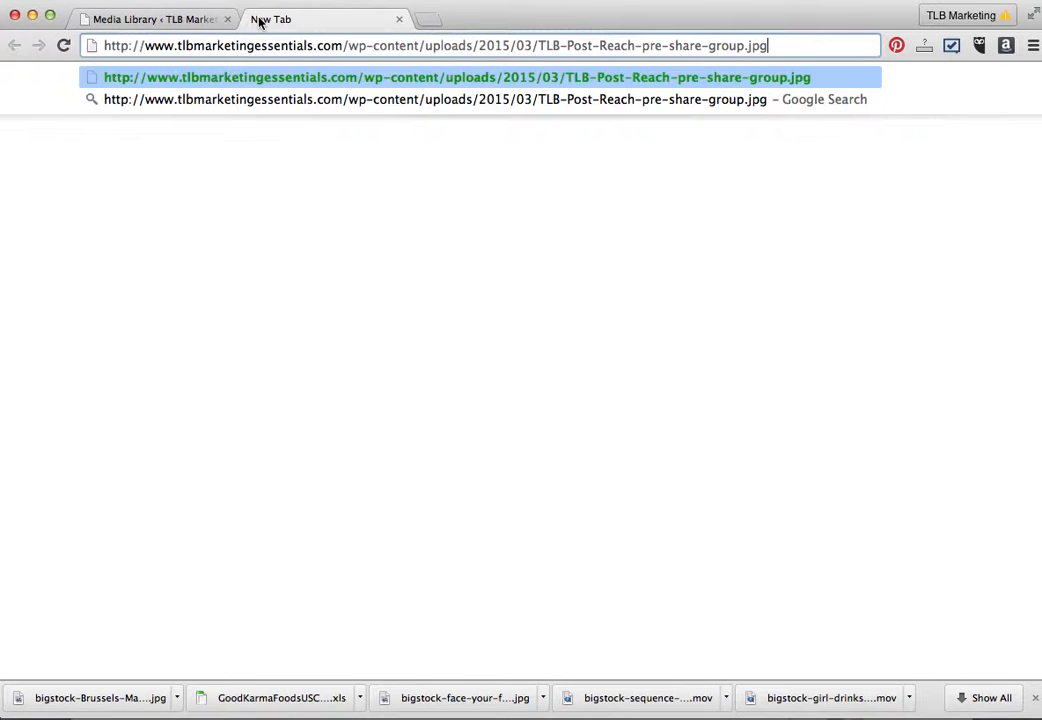
{"action": "key", "text": "Return"}
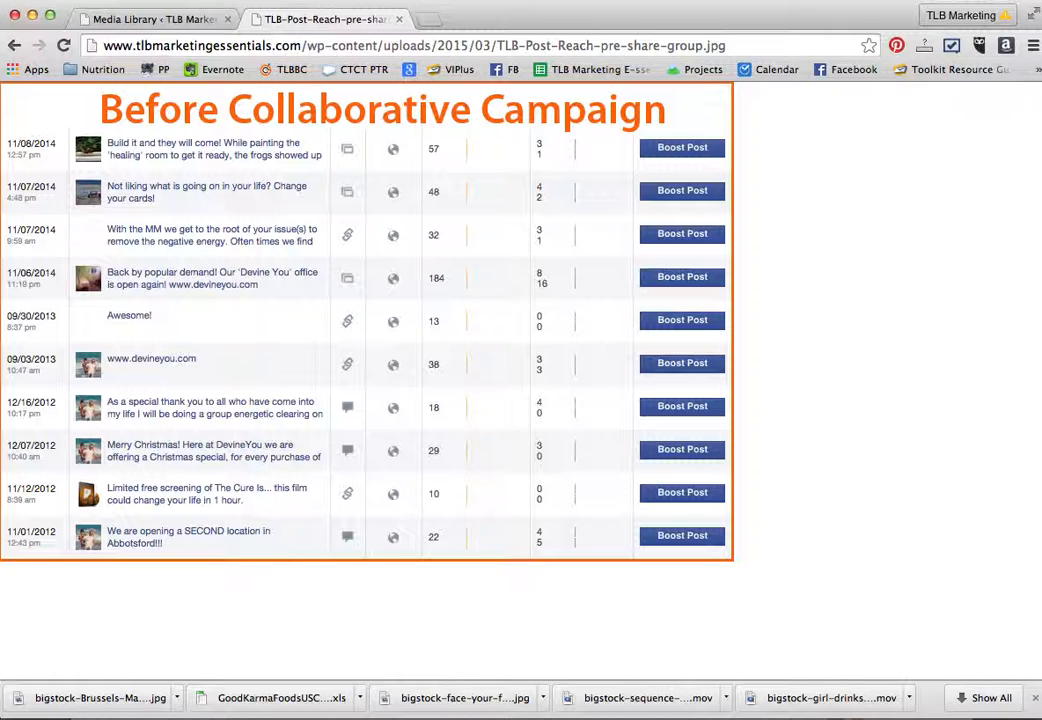
{"action": "left_click", "coordinate": [100, 22]}
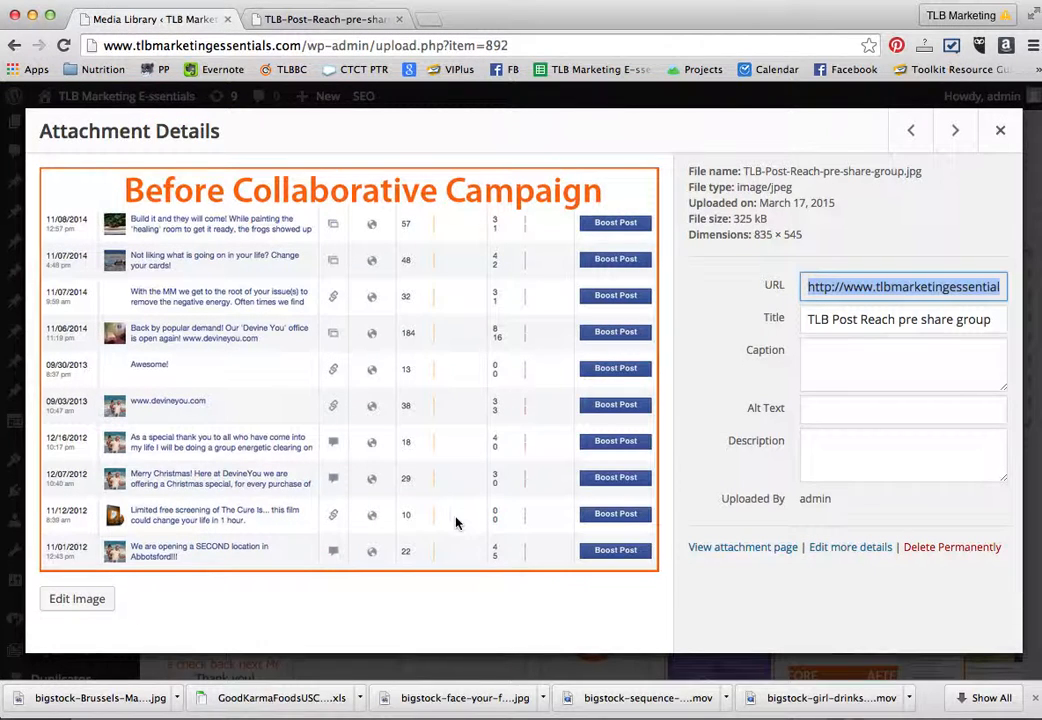
- Set the image's alt text to "Facebook Reach Hack before collaborative campaign"
{"action": "left_click", "coordinate": [806, 319]}
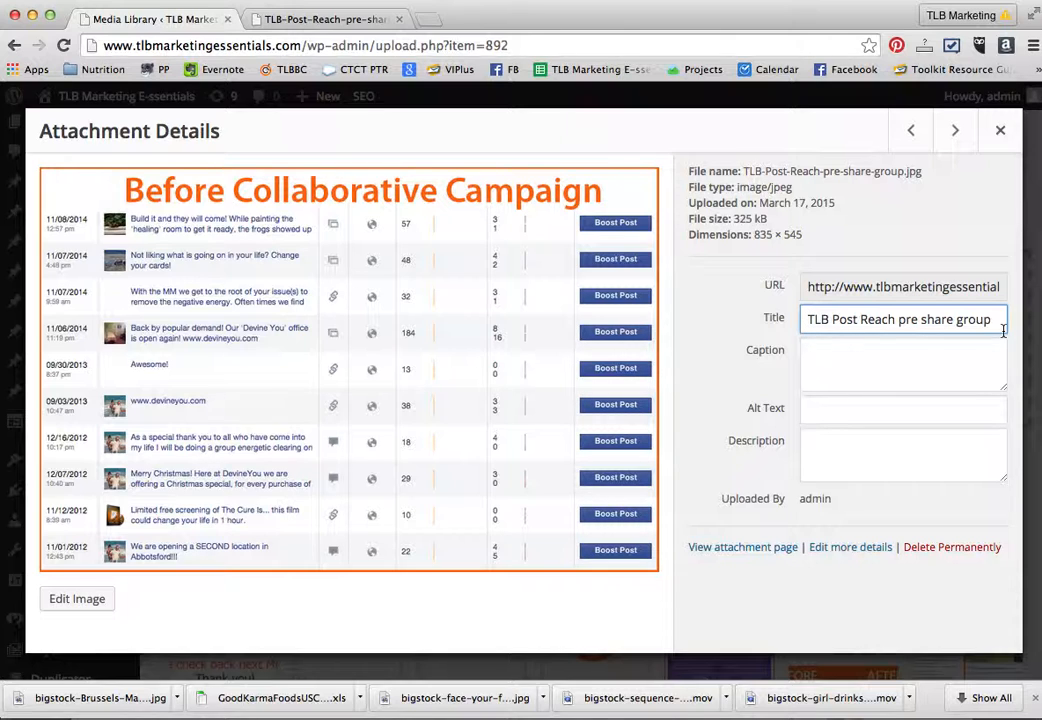
{"action": "left_click", "coordinate": [825, 354]}
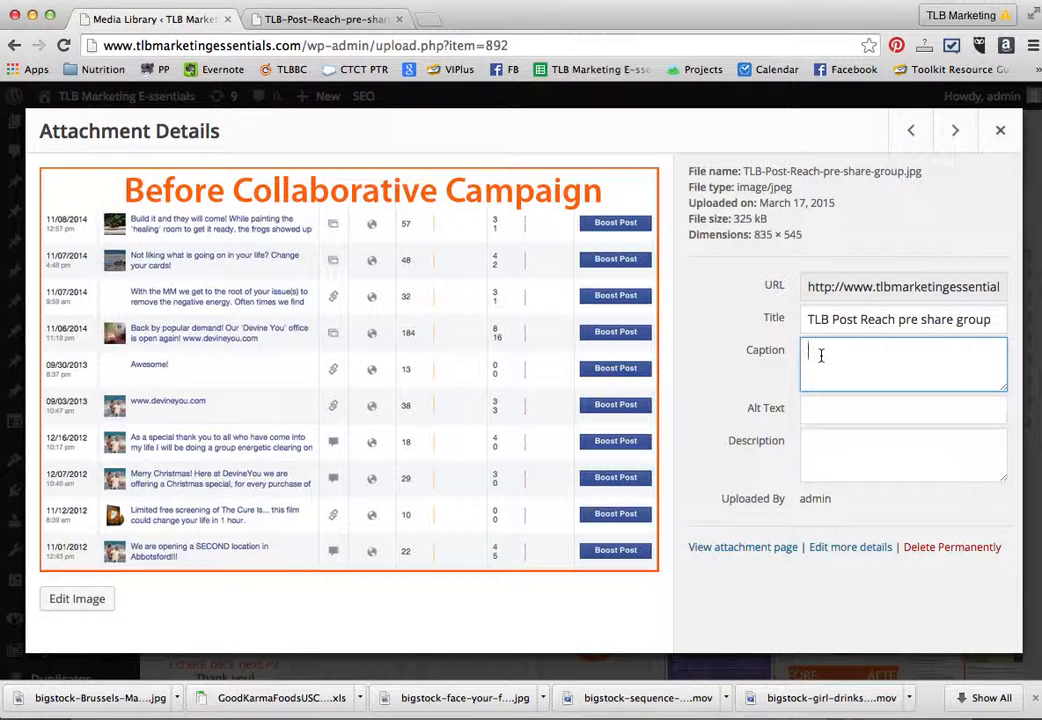
{"action": "left_click", "coordinate": [815, 408]}
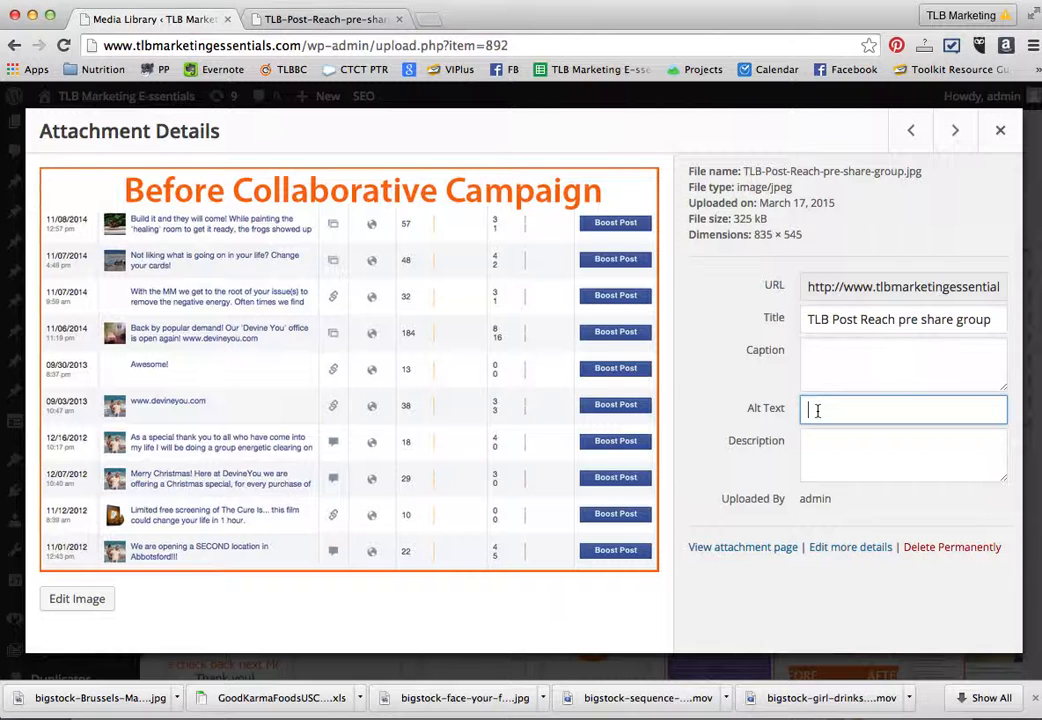
{"action": "type", "text": "ebook Reach Hack before "}
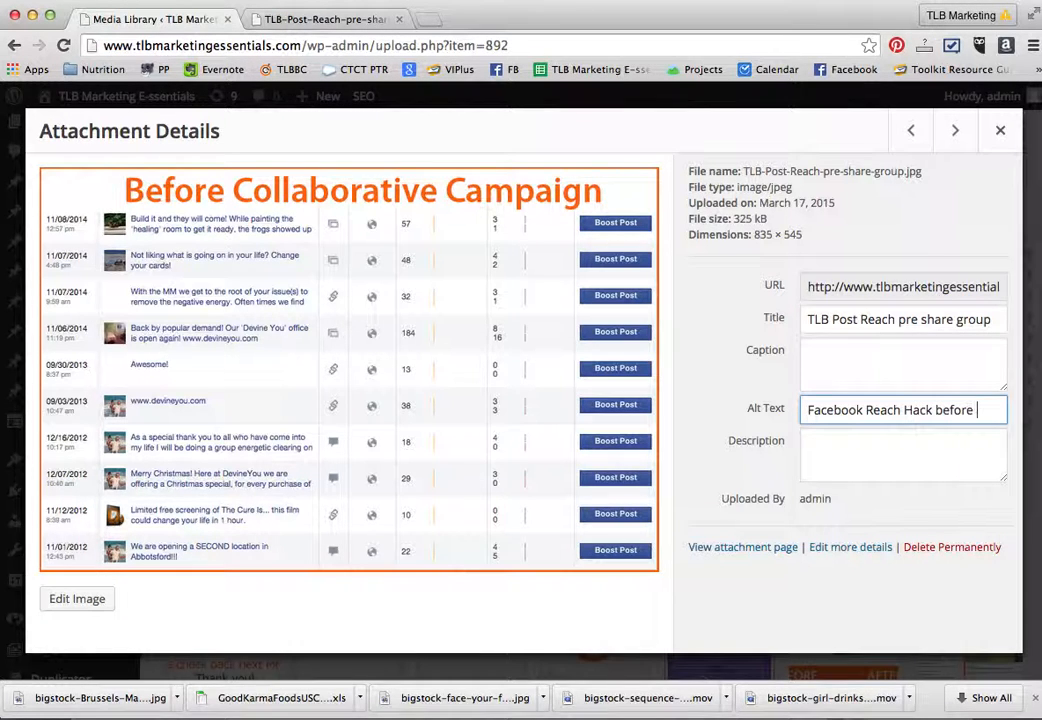
{"action": "type", "text": "collaborative "}
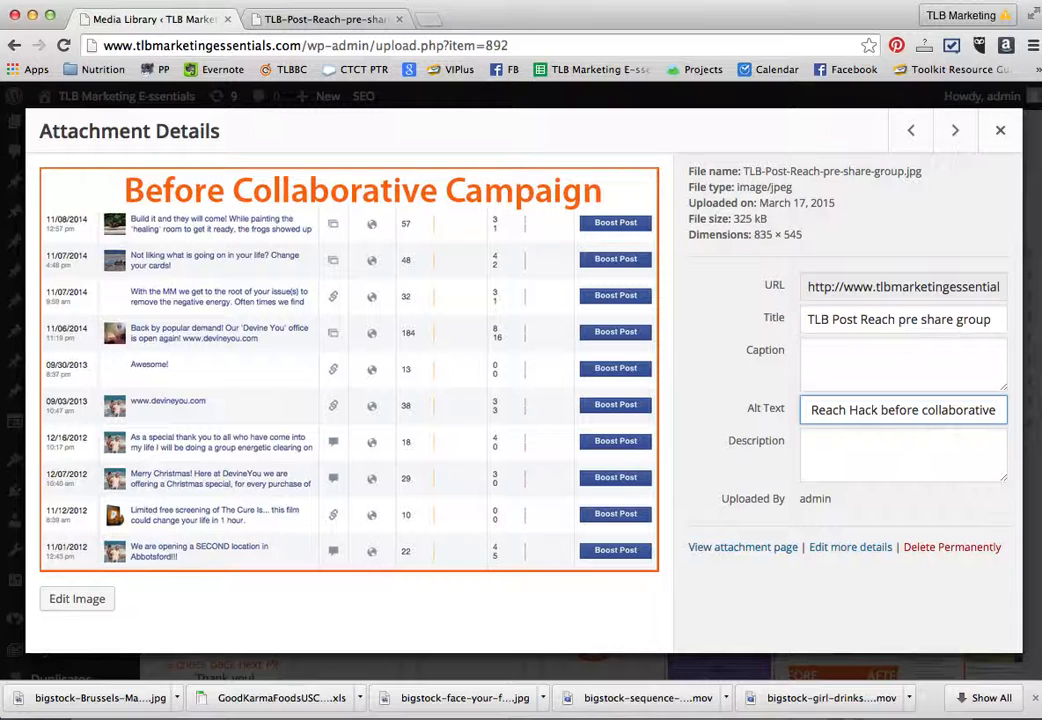
{"action": "type", "text": "campaign"}
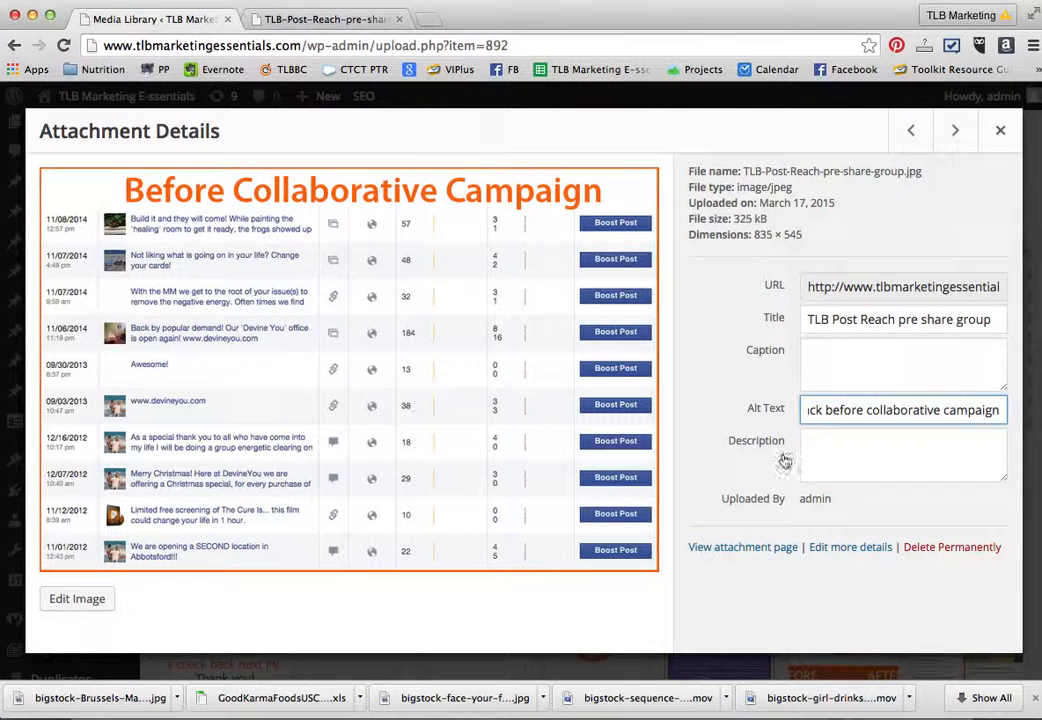
- Review the empty description and read through the image's full alt text, including its "before collaborative campaign" part
{"action": "left_click", "coordinate": [817, 446]}
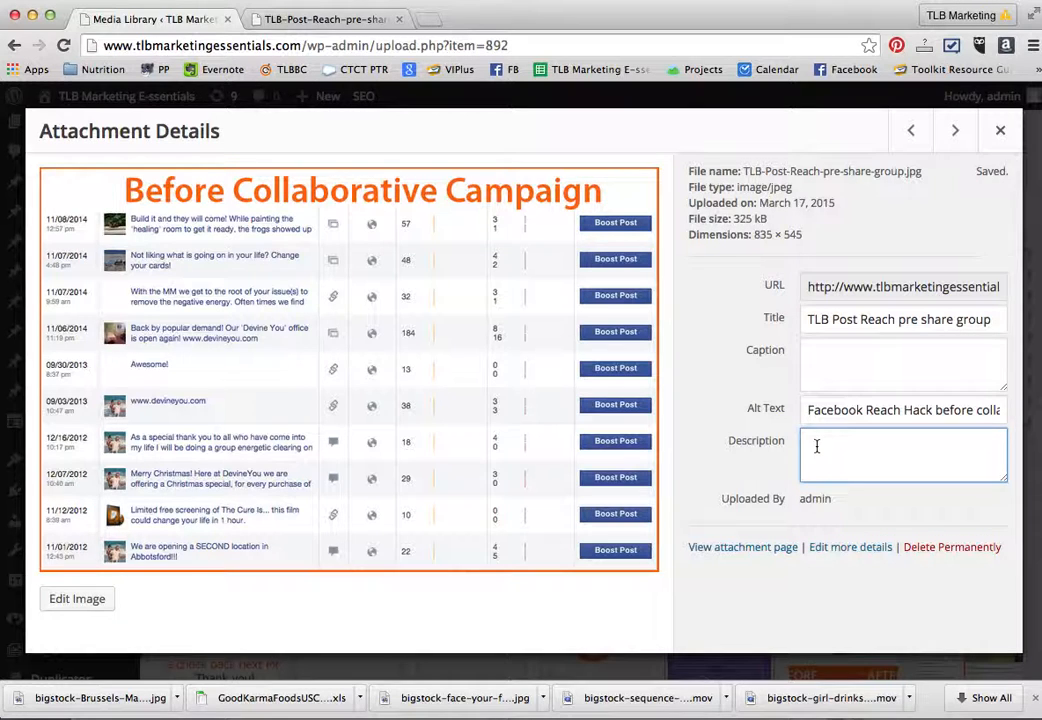
{"action": "left_click", "coordinate": [860, 410]}
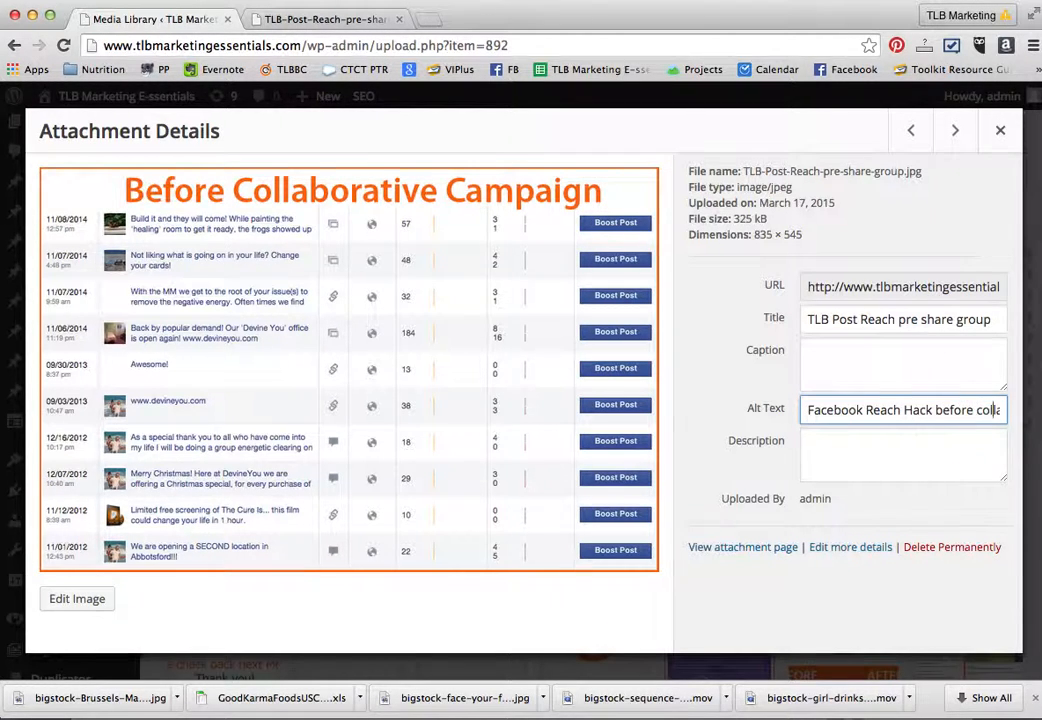
{"action": "key", "text": "Right"}
{"action": "key", "text": "Right"}
{"action": "key", "text": "Right"}
{"action": "key", "text": "Right"}
{"action": "key", "text": "Right"}
{"action": "key", "text": "Right"}
{"action": "key", "text": "Right"}
{"action": "key", "text": "Right"}
{"action": "key", "text": "Right"}
{"action": "key", "text": "Right"}
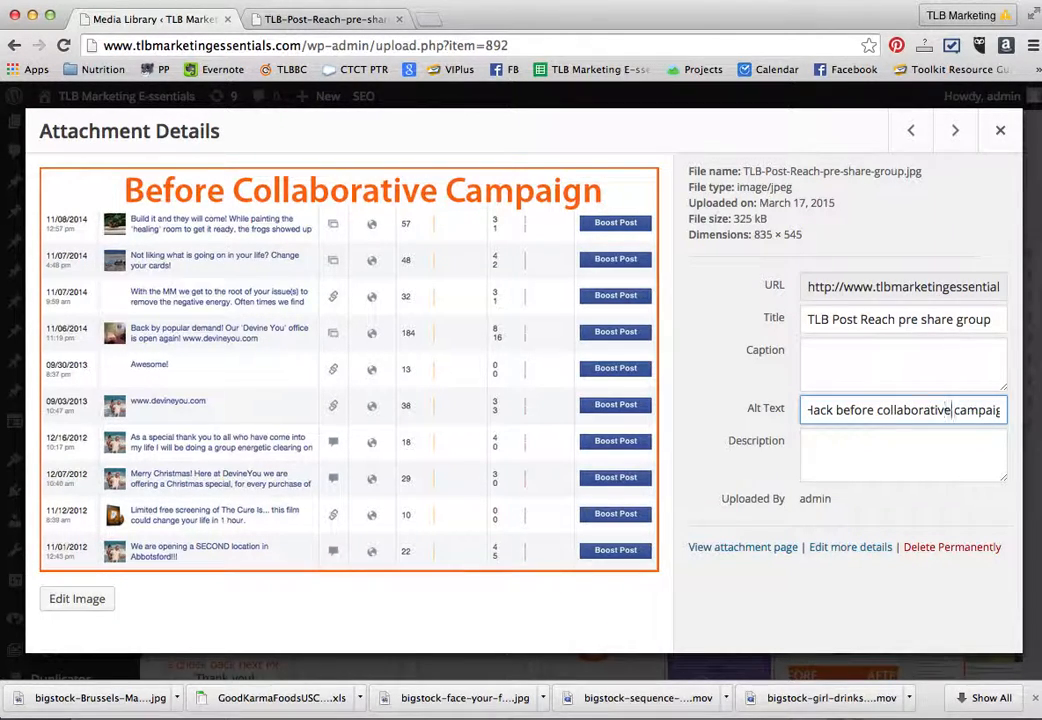
{"action": "key", "text": "Right"}
{"action": "key", "text": "Right"}
{"action": "key", "text": "Right"}
{"action": "key", "text": "Right"}
{"action": "key", "text": "Right"}
{"action": "key", "text": "Right"}
{"action": "key", "text": "Right"}
{"action": "key", "text": "Right"}
{"action": "key", "text": "Right"}
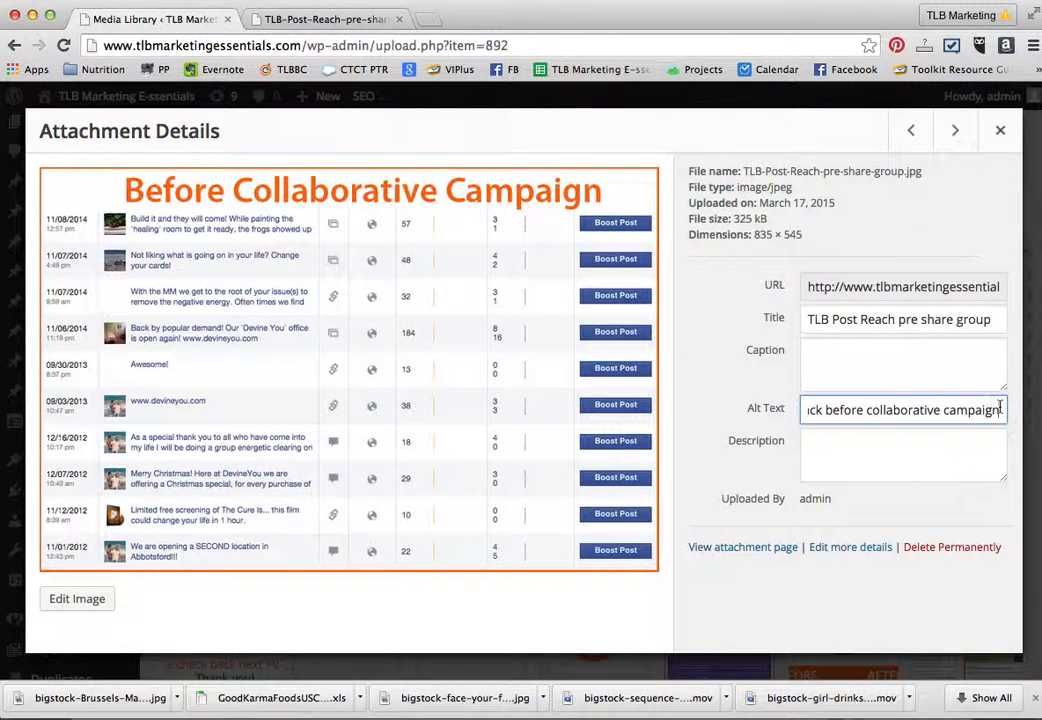
{"action": "left_click_drag", "start_coordinate": [1000, 412], "coordinate": [767, 400]}
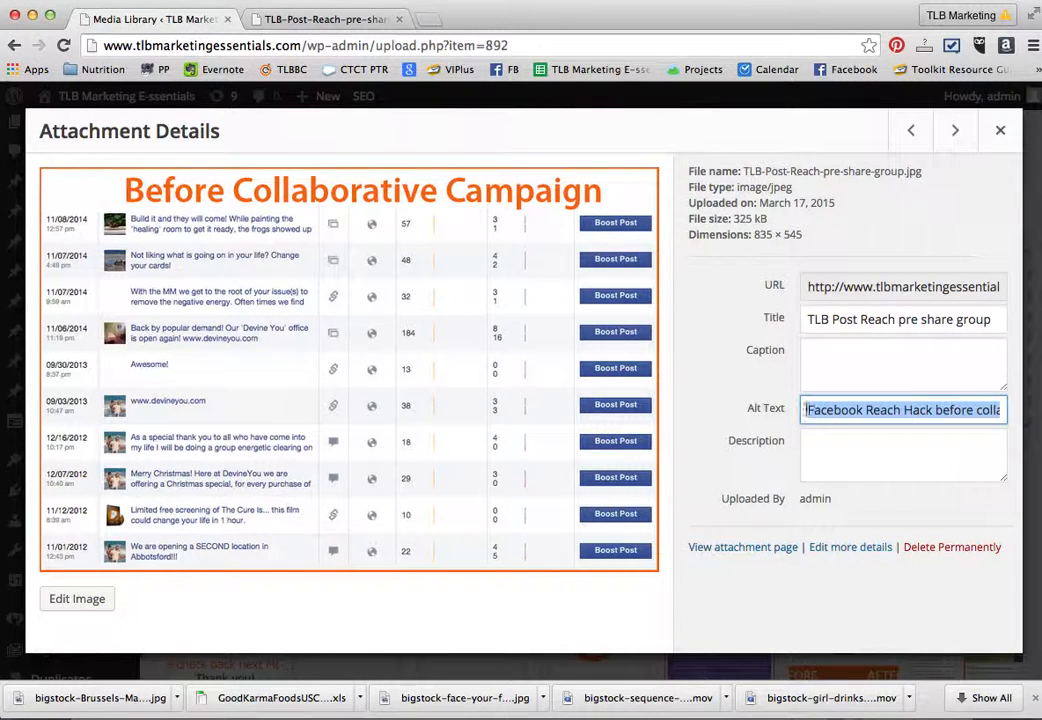
{"action": "left_click", "coordinate": [938, 411]}
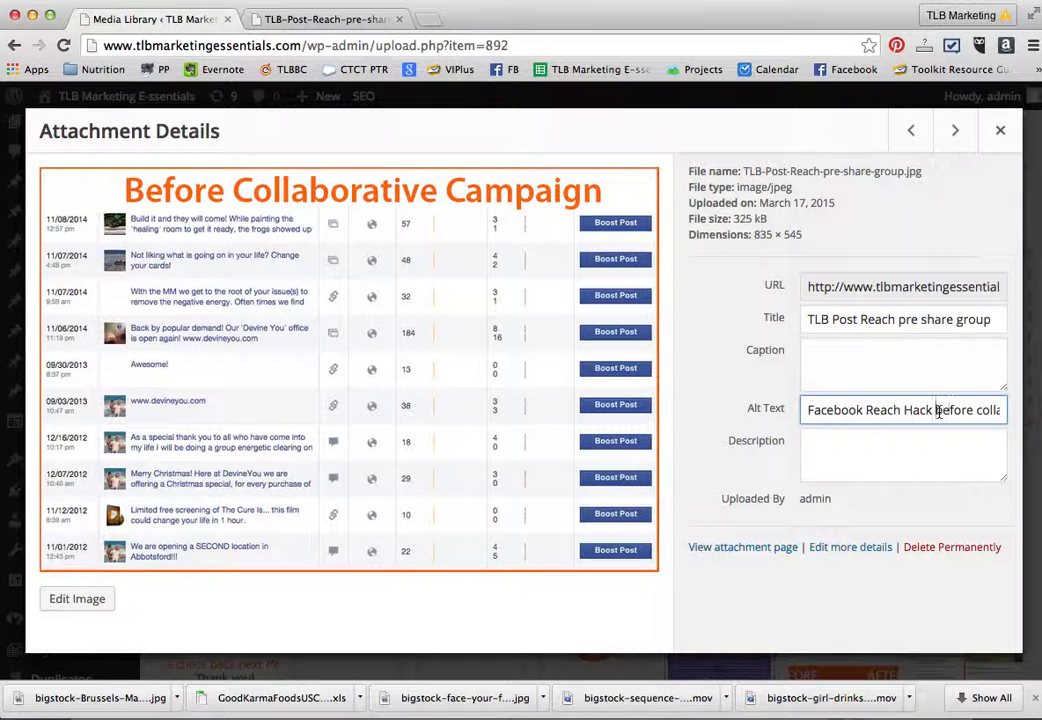
{"action": "left_click_drag", "start_coordinate": [938, 411], "coordinate": [1025, 410]}
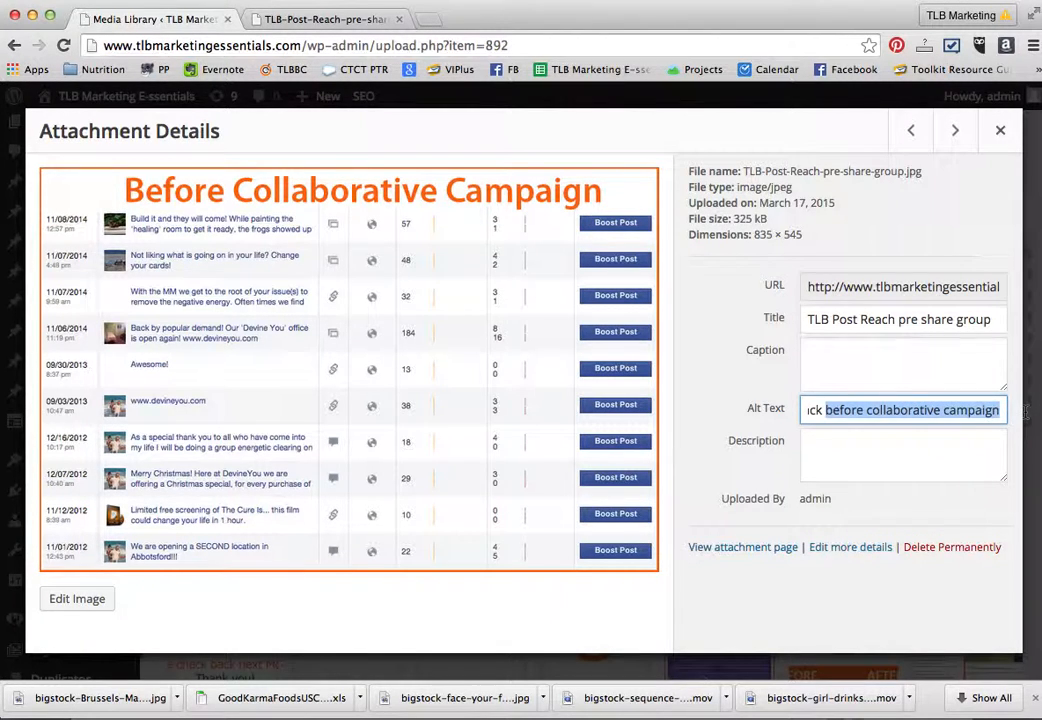
- Replace the spaces before and after "collaborative" in the alt text with hyphens
{"action": "left_click", "coordinate": [944, 410]}
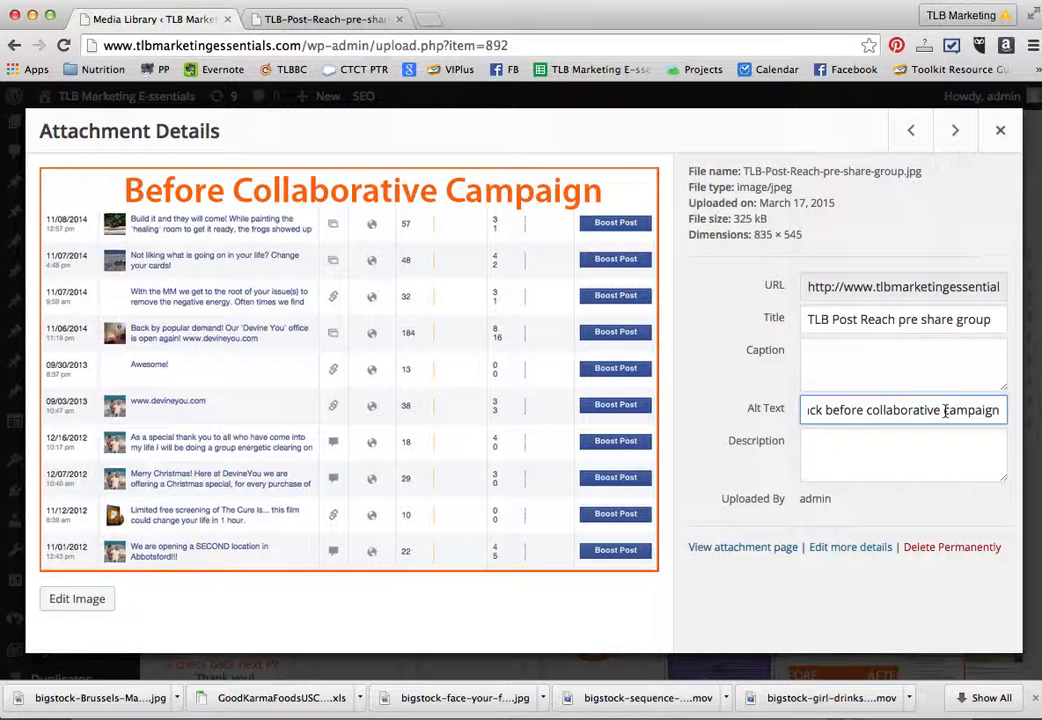
{"action": "key", "text": "BackSpace"}
{"action": "type", "text": "_"}
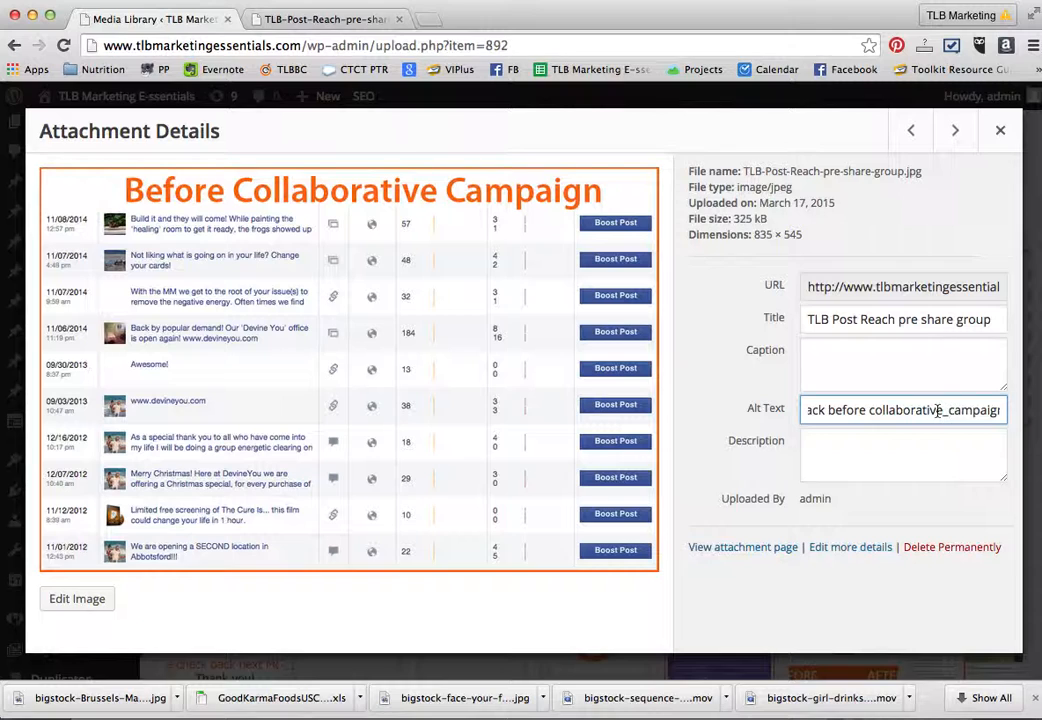
{"action": "key", "text": "BackSpace"}
{"action": "type", "text": "-"}
{"action": "left_click", "coordinate": [869, 410]}
{"action": "key", "text": "BackSpace"}
{"action": "type", "text": "-"}
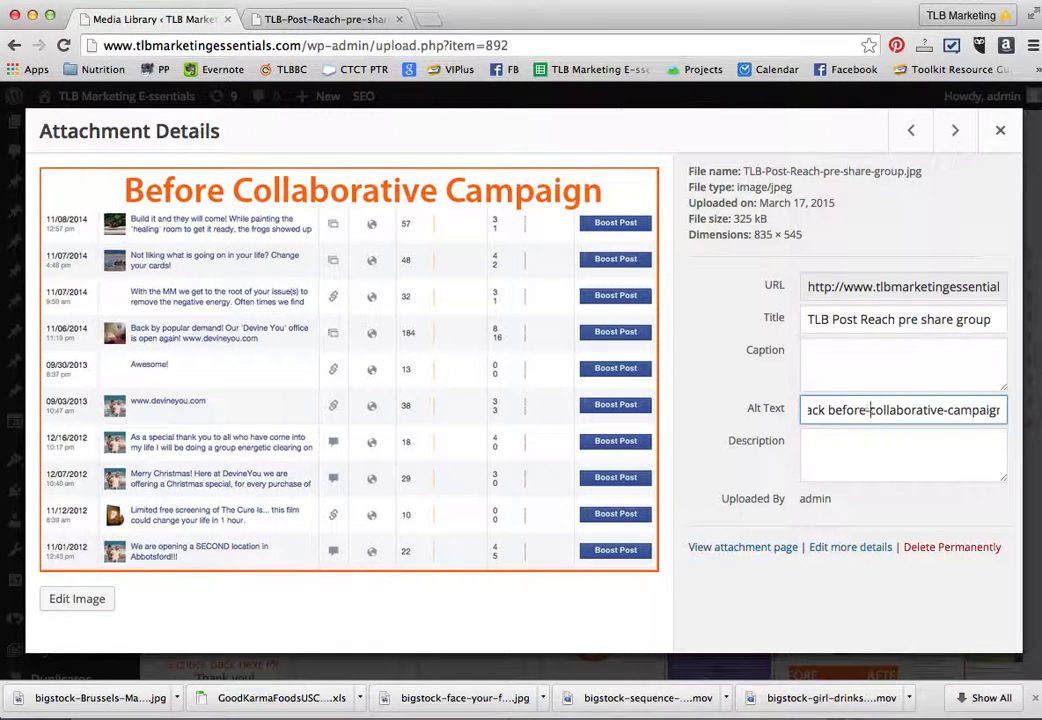
- Replace the spaces before and after "Hack" in the alt text with hyphens
{"action": "left_click", "coordinate": [829, 411]}
{"action": "type", "text": "-"}
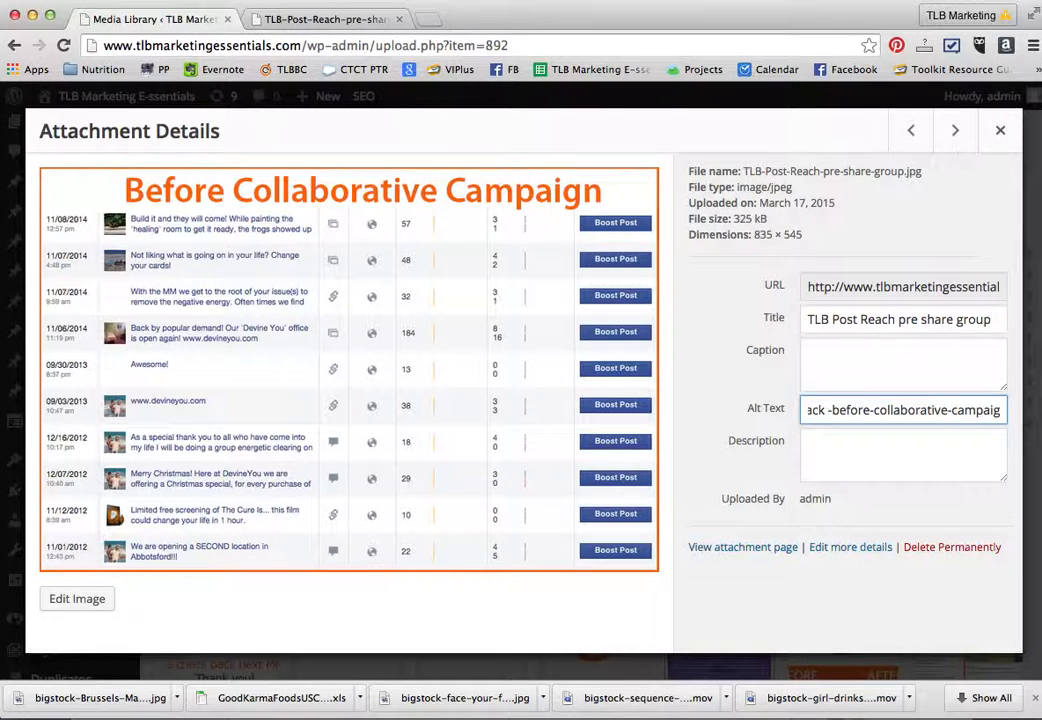
{"action": "key", "text": "Left"}
{"action": "key", "text": "BackSpace"}
{"action": "key", "text": "Left"}
{"action": "key", "text": "Left"}
{"action": "key", "text": "Left"}
{"action": "key", "text": "Left"}
{"action": "key", "text": "Left"}
{"action": "key", "text": "Left"}
{"action": "key", "text": "Left"}
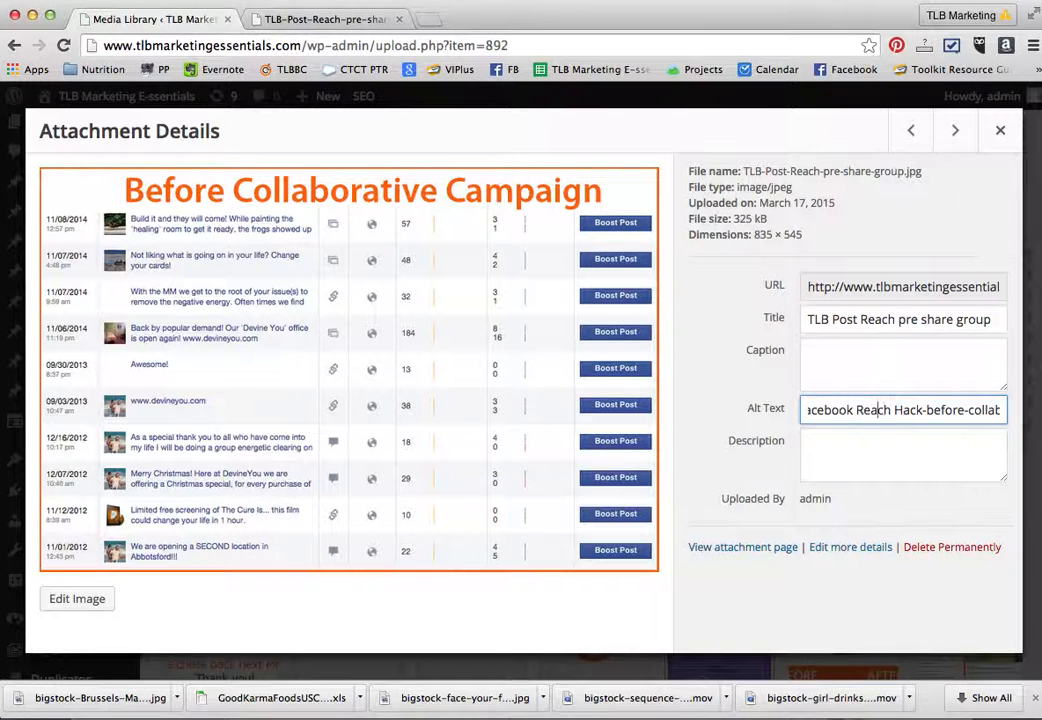
{"action": "key", "text": "Right"}
{"action": "key", "text": "Right"}
{"action": "key", "text": "Right"}
{"action": "key", "text": "BackSpace"}
{"action": "type", "text": "-"}
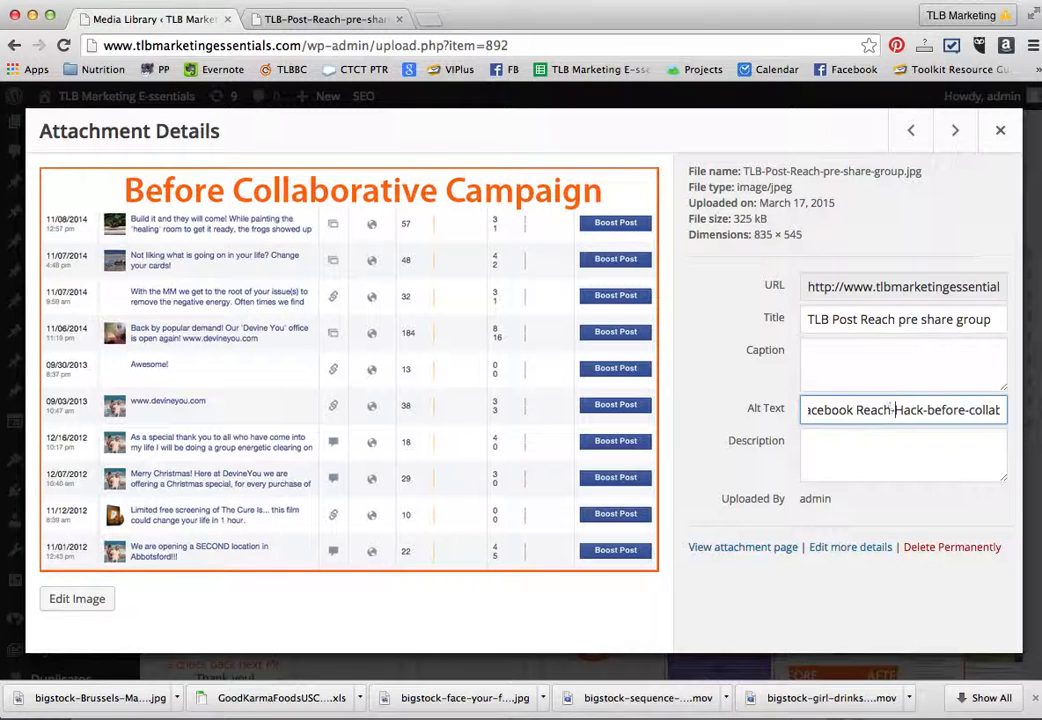
- Replace the space between "Facebook" and "Reach" in the alt text with a hyphen
{"action": "key", "text": "Left"}
{"action": "key", "text": "Left"}
{"action": "key", "text": "Left"}
{"action": "key", "text": "Left"}
{"action": "key", "text": "Left"}
{"action": "key", "text": "Left"}
{"action": "key", "text": "BackSpace"}
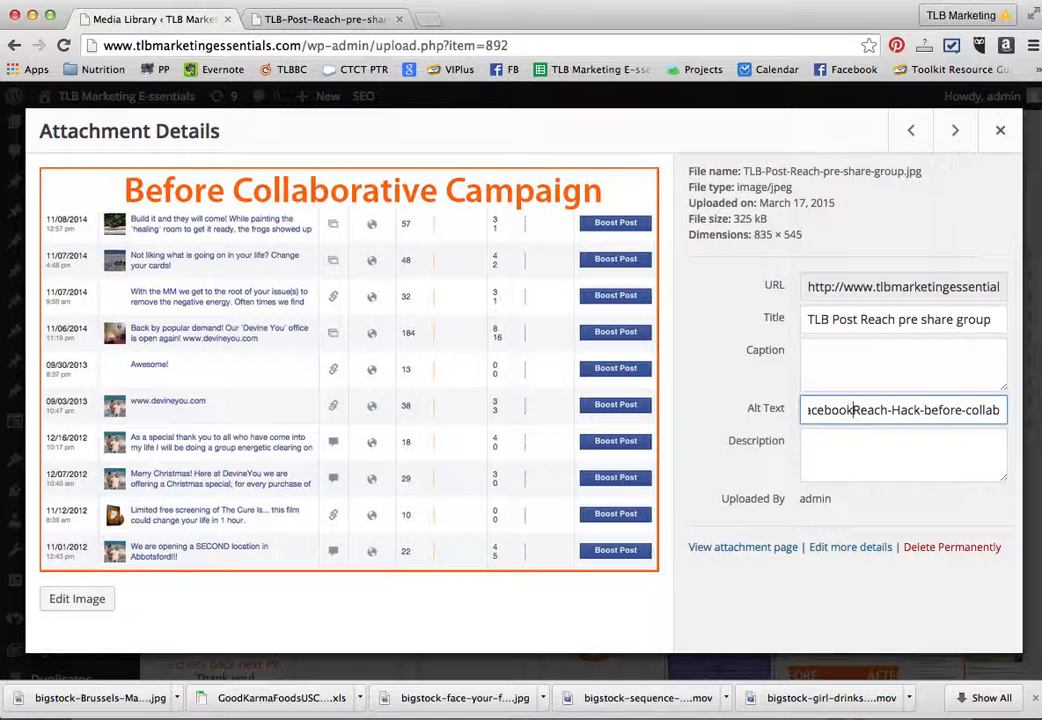
{"action": "type", "text": "-"}
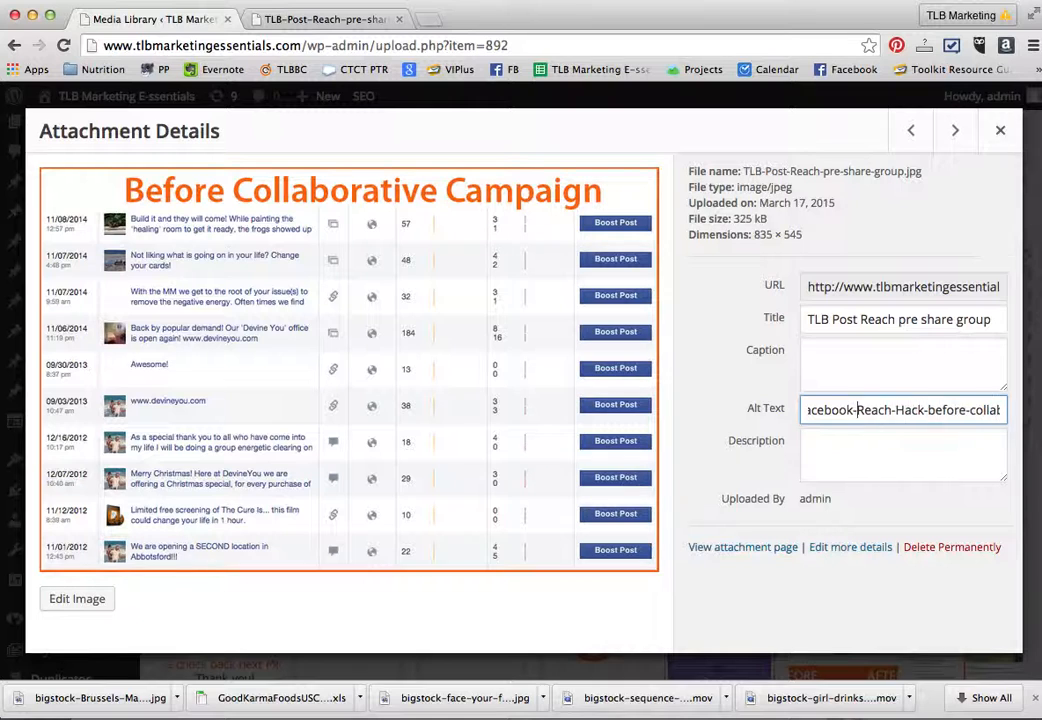
- Save the edited alt text of the "Before Collaborative Campaign" image and close its attachment details
{"action": "left_click", "coordinate": [919, 505]}
{"action": "left_click", "coordinate": [880, 445]}
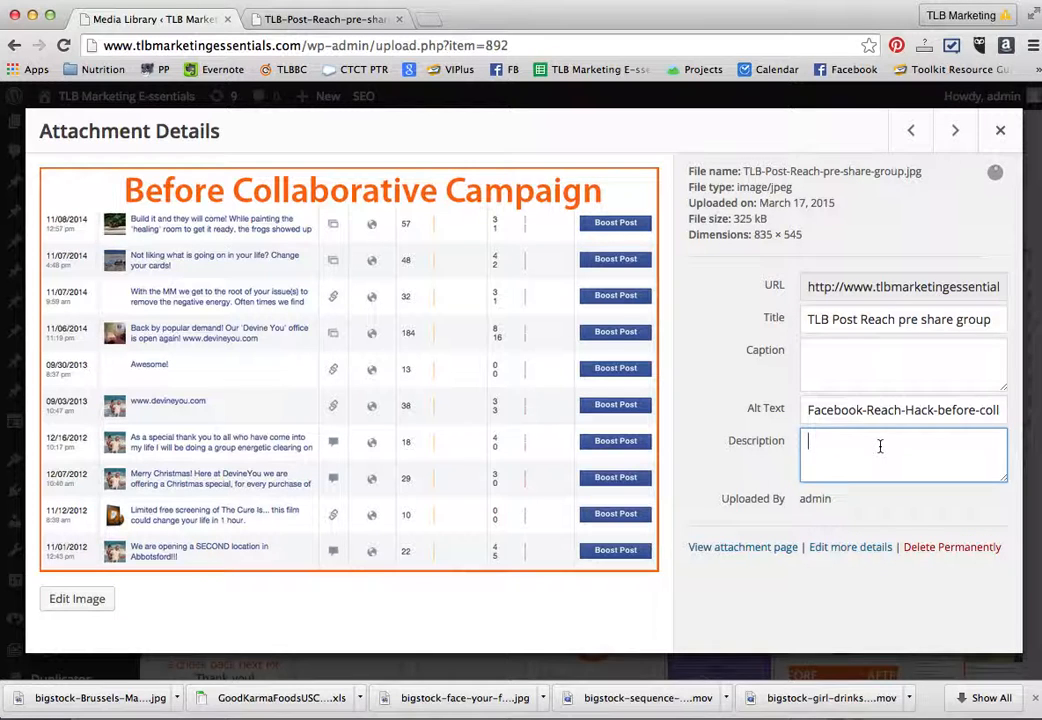
{"action": "left_click", "coordinate": [1000, 134]}
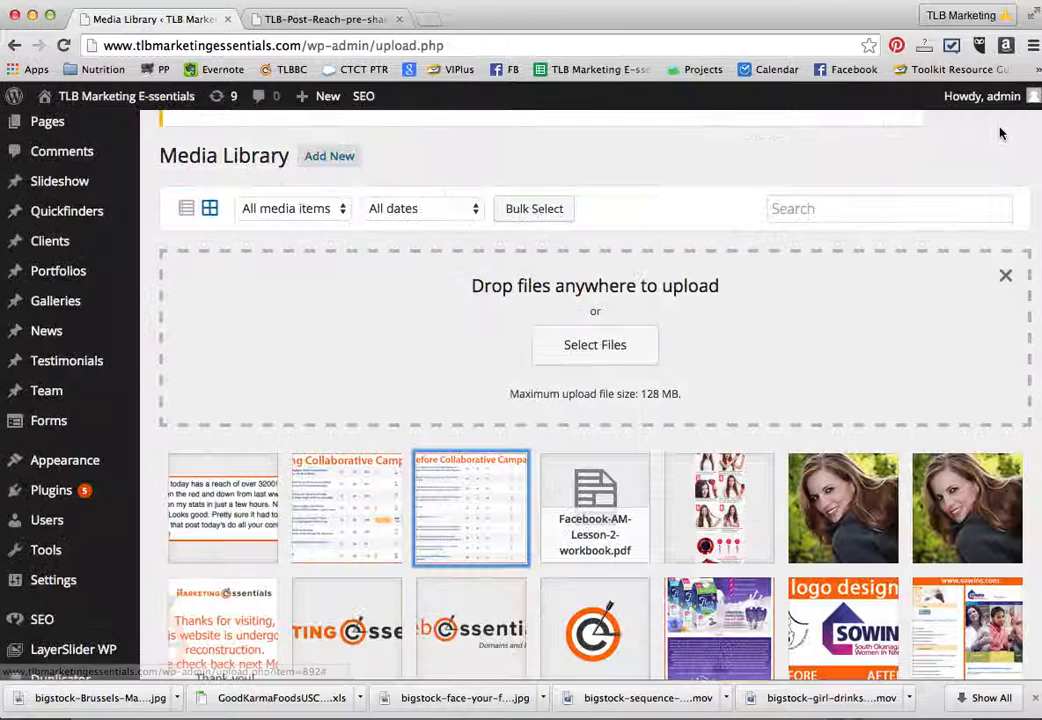
- Set the "During Collaborative Campaign" image's alt text to "Facebook-Reach-Hack-during-campaign" and close its attachment details
{"action": "left_click", "coordinate": [358, 496]}
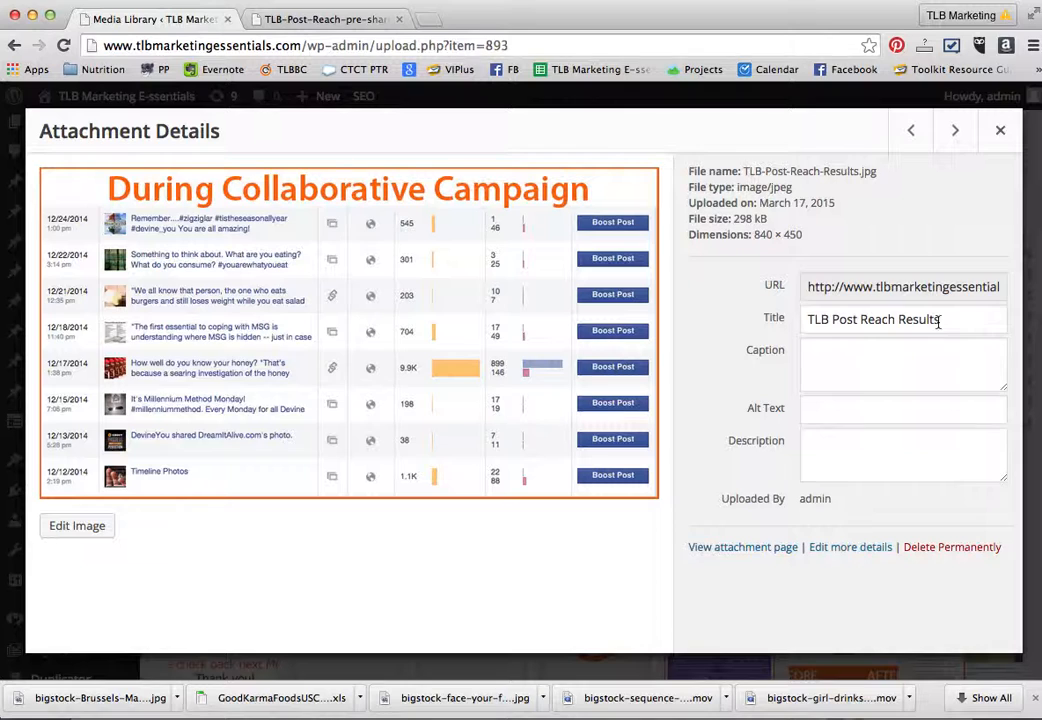
{"action": "left_click", "coordinate": [812, 409]}
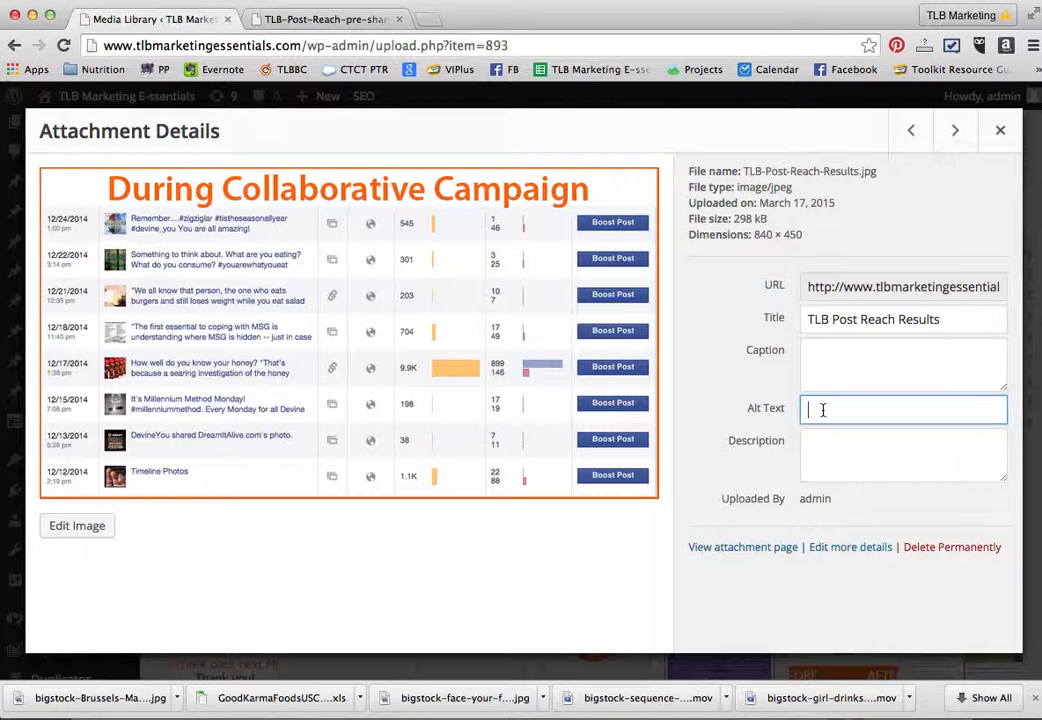
{"action": "type", "text": "Facebook-Reach-Hack-during"}
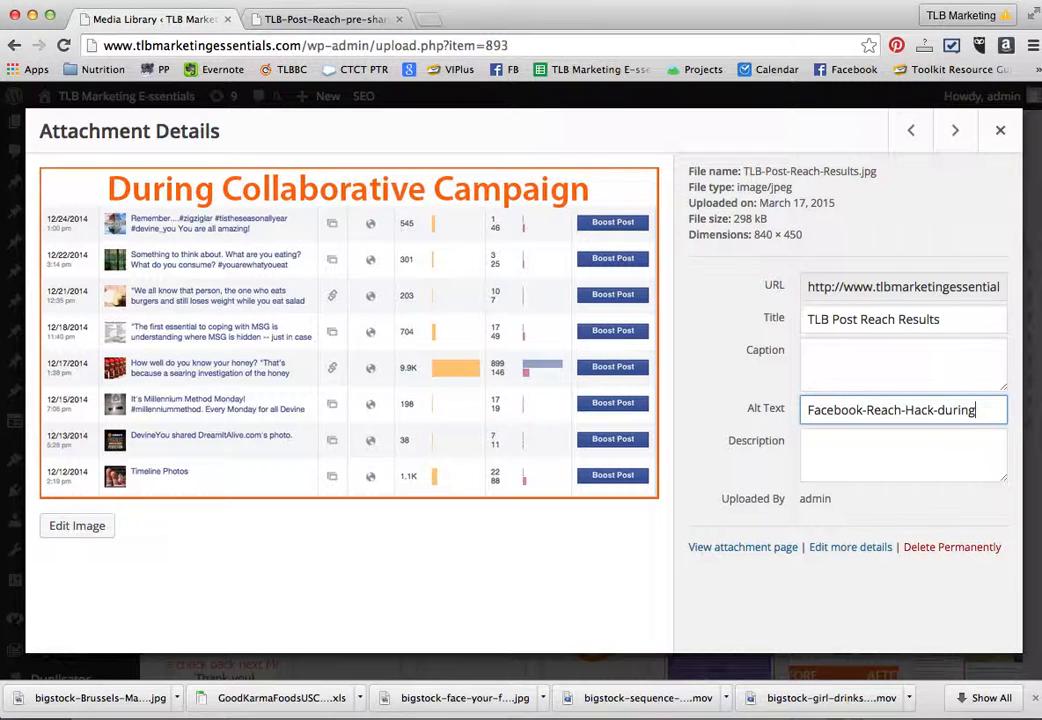
{"action": "type", "text": "-campaig"}
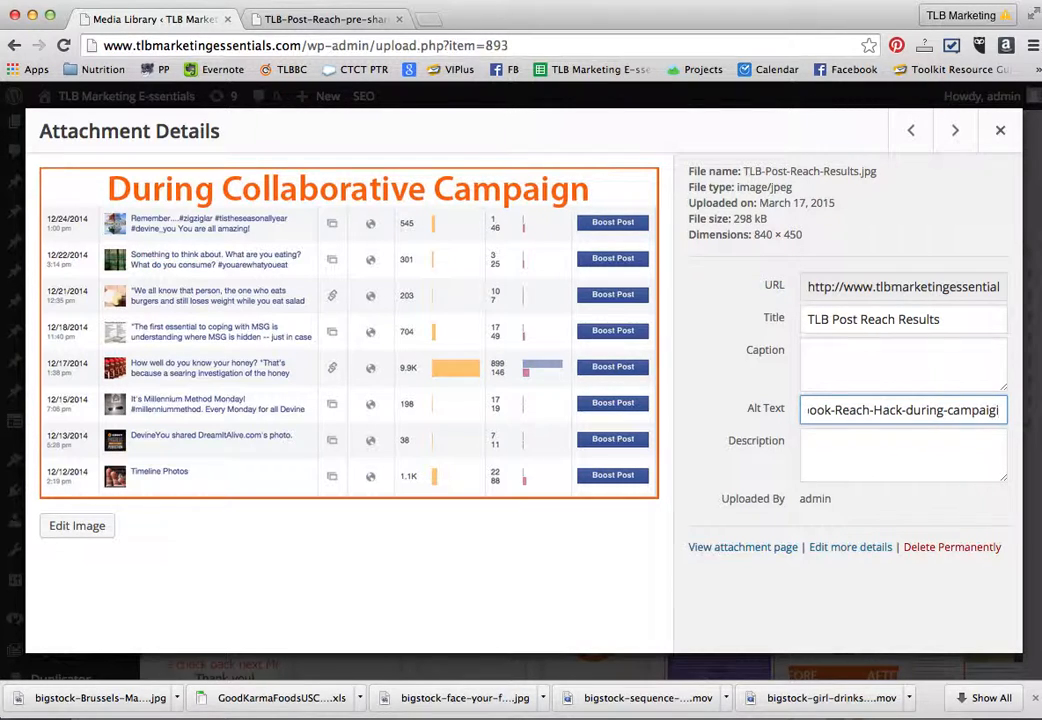
{"action": "type", "text": "n"}
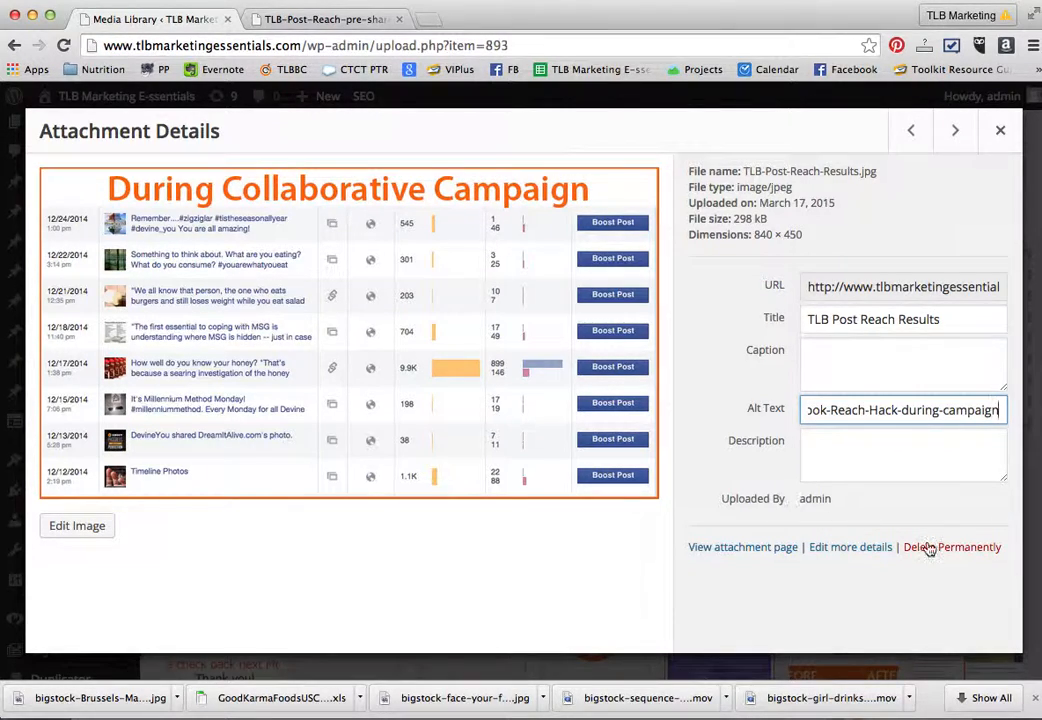
{"action": "left_click", "coordinate": [847, 452]}
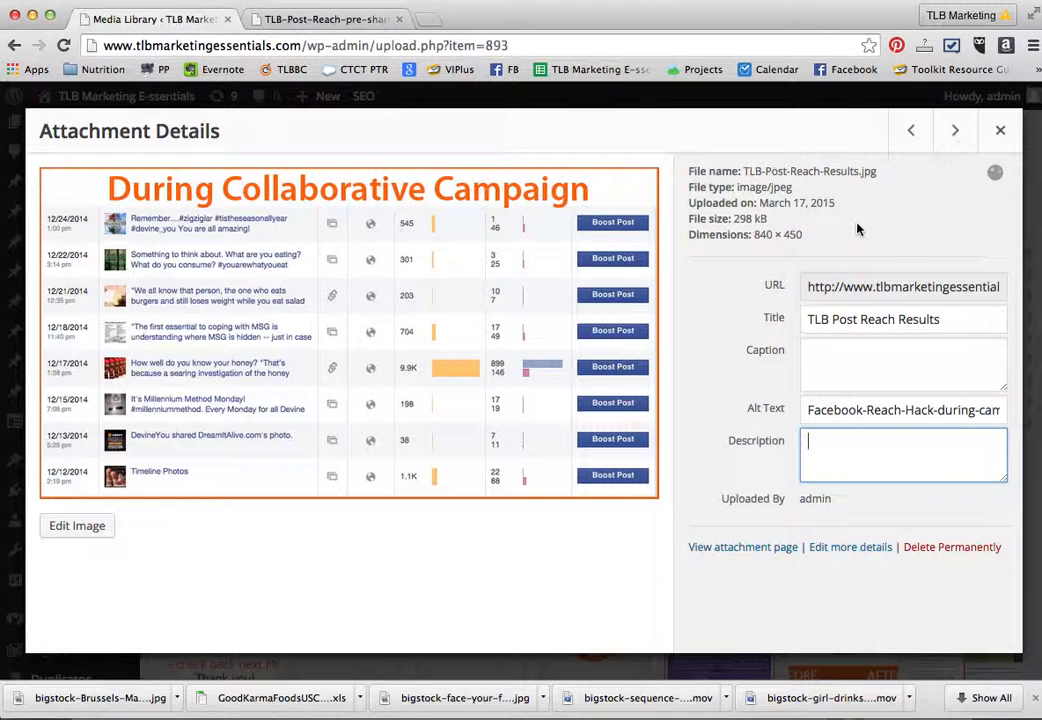
{"action": "left_click", "coordinate": [1000, 130]}
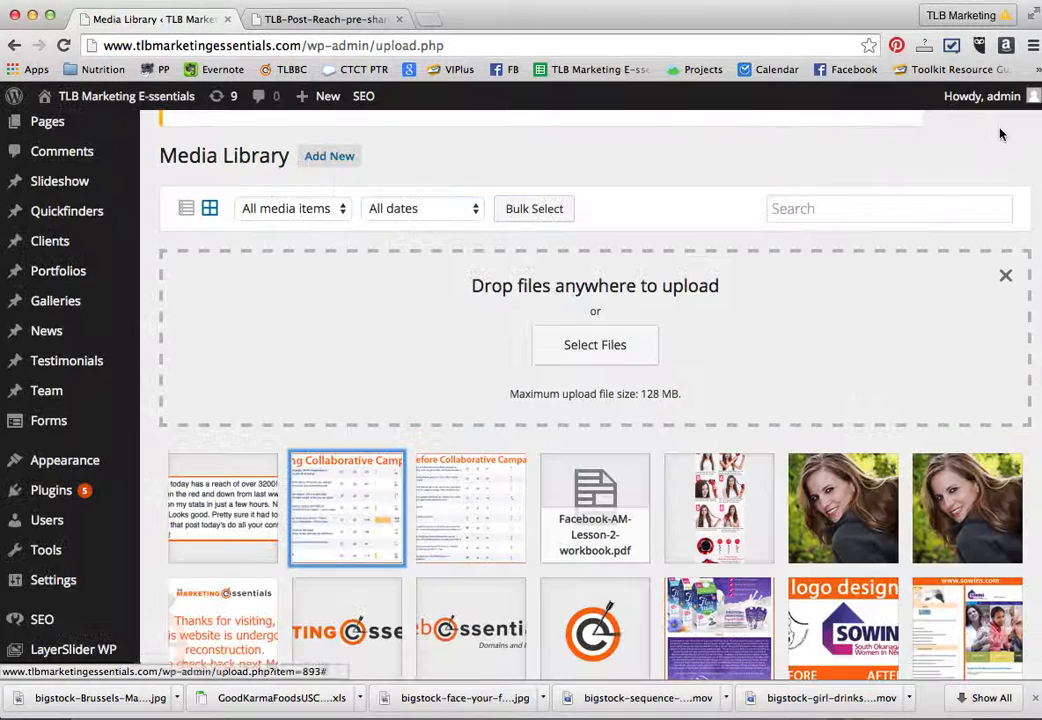
- Set the TLB Post Reach Testimonial image's alt text to "Facebook-Reach-Hack-testimonial" and close its attachment details
{"action": "left_click", "coordinate": [238, 517]}
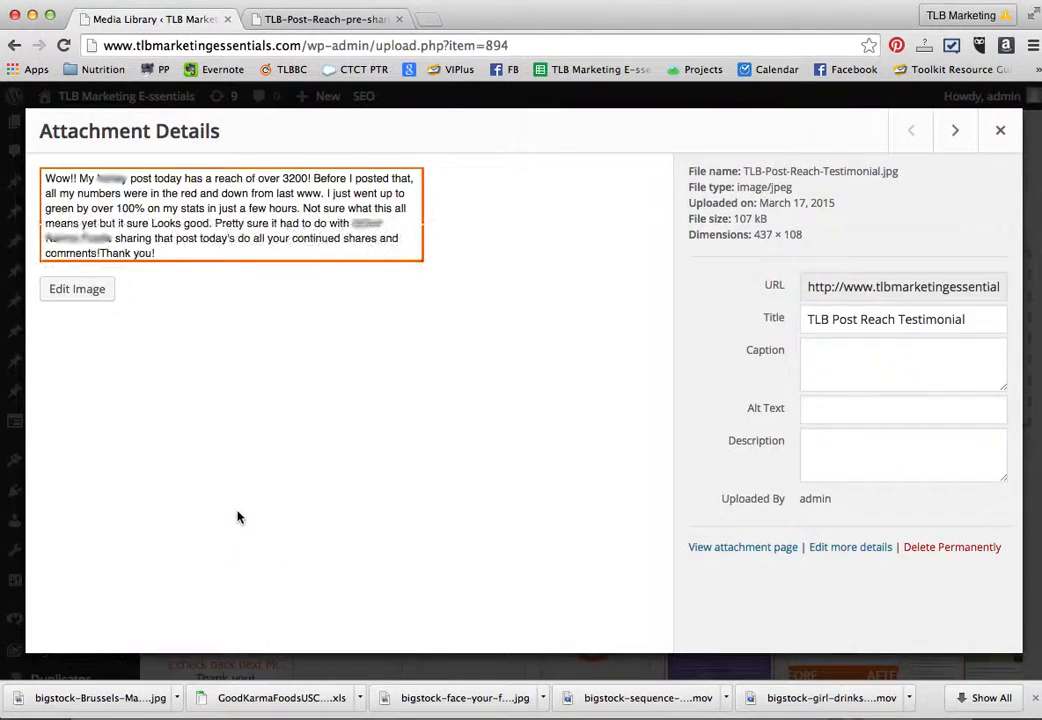
{"action": "left_click", "coordinate": [817, 407]}
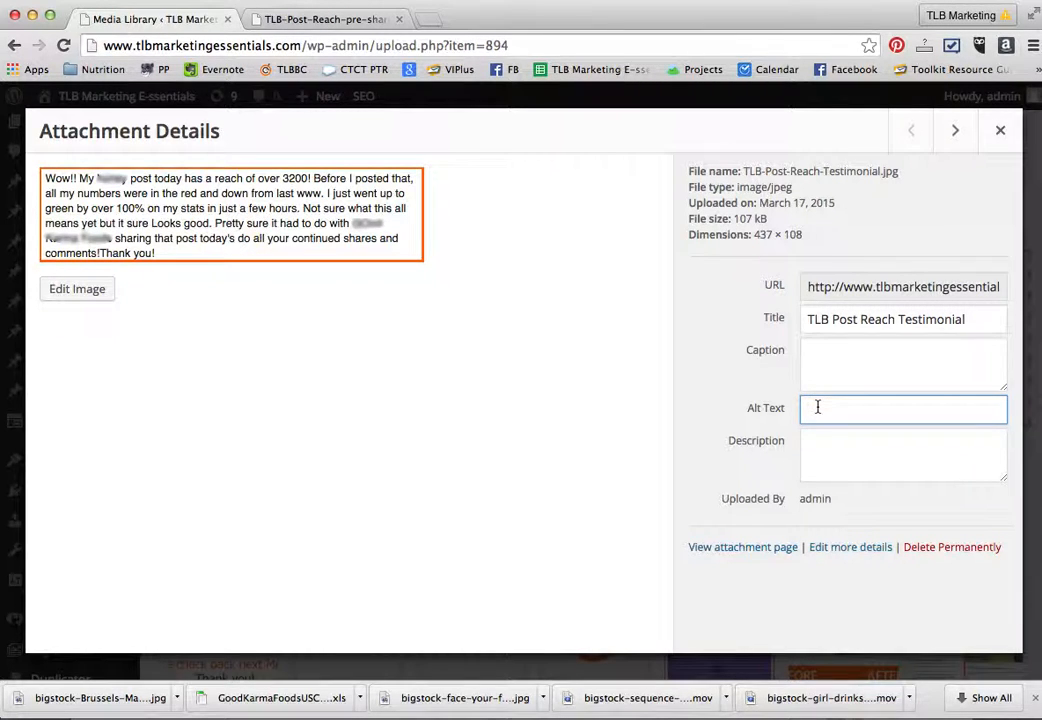
{"action": "type", "text": "Facebook-Reach-Hack-testimonial"}
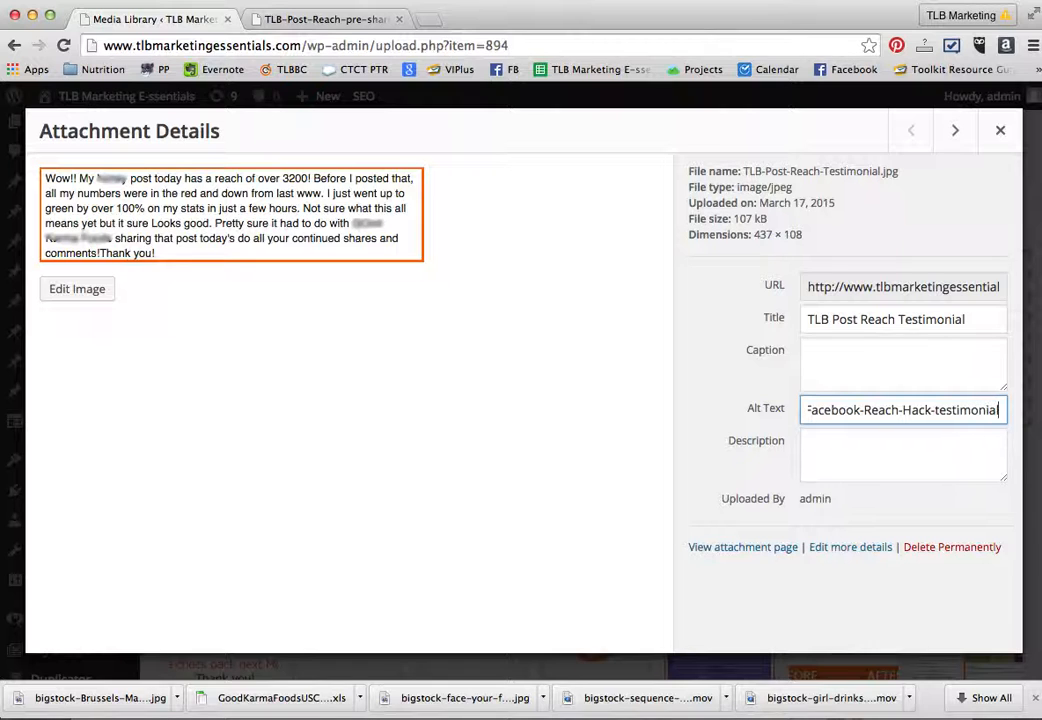
{"action": "left_click", "coordinate": [813, 446]}
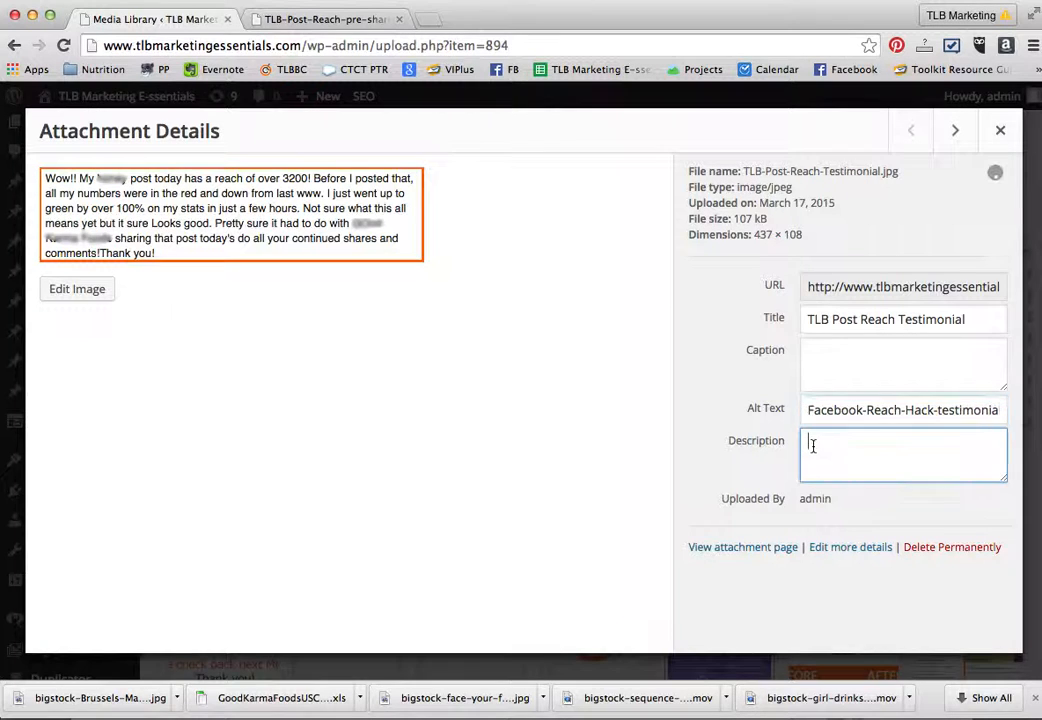
{"action": "left_click", "coordinate": [1000, 130]}
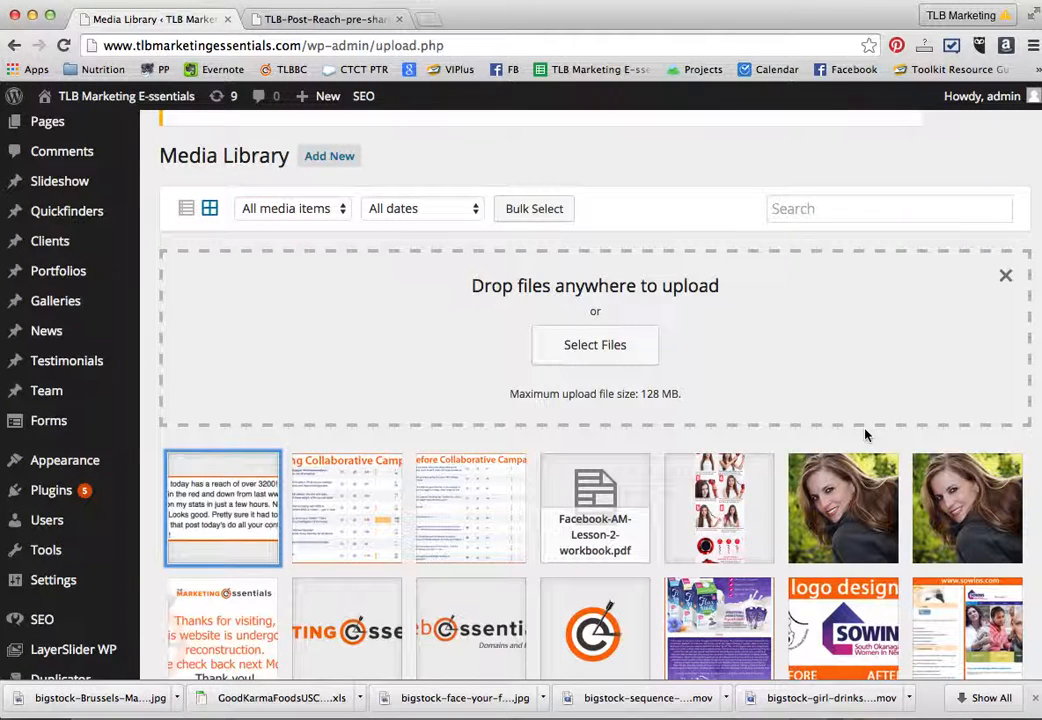
- Start another media upload and browse to the Downloads folder for the file
{"action": "scroll", "coordinate": [407, 426], "scroll_direction": "down", "scroll_amount": 5}
{"action": "scroll", "coordinate": [407, 426], "scroll_direction": "up", "scroll_amount": 6}
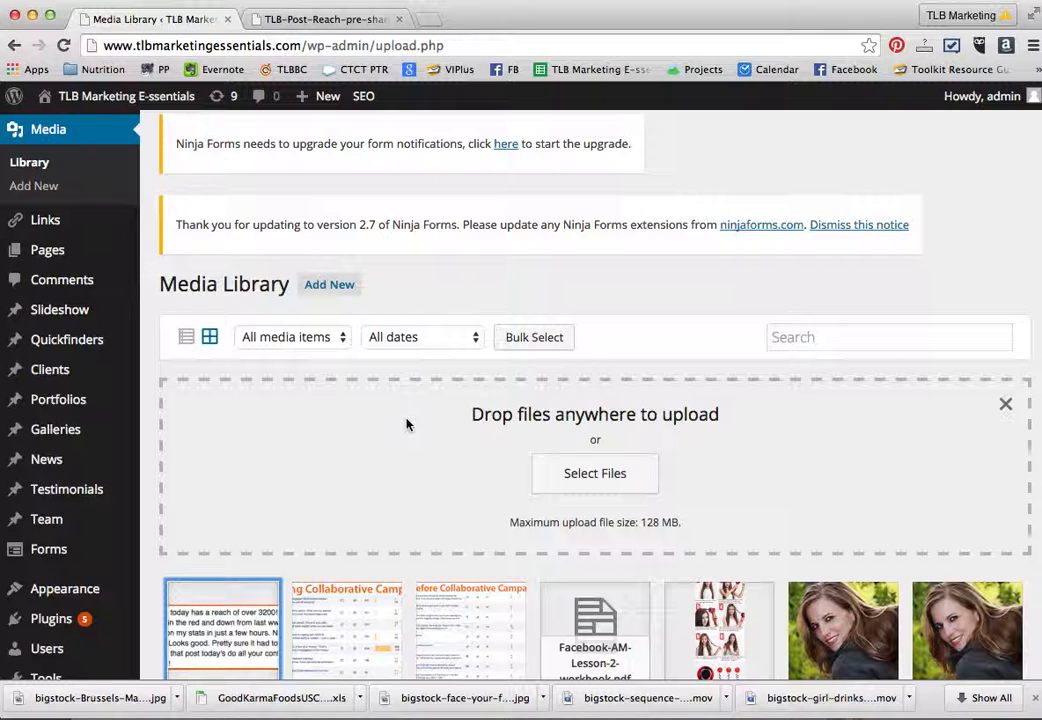
{"action": "left_click", "coordinate": [615, 475]}
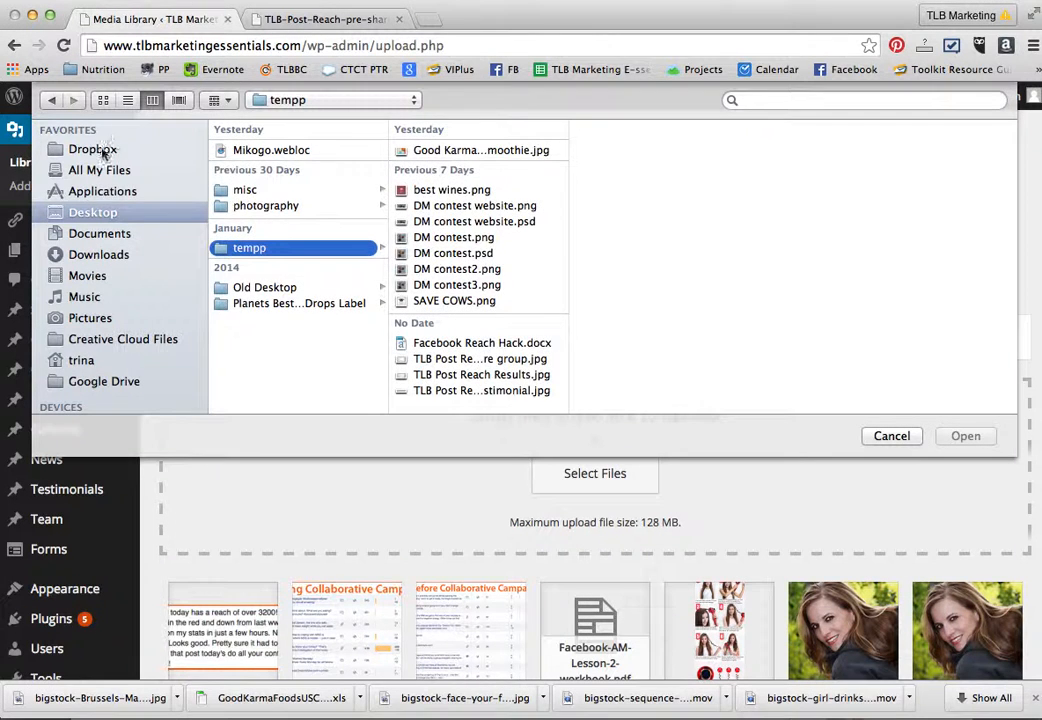
{"action": "left_click", "coordinate": [95, 150]}
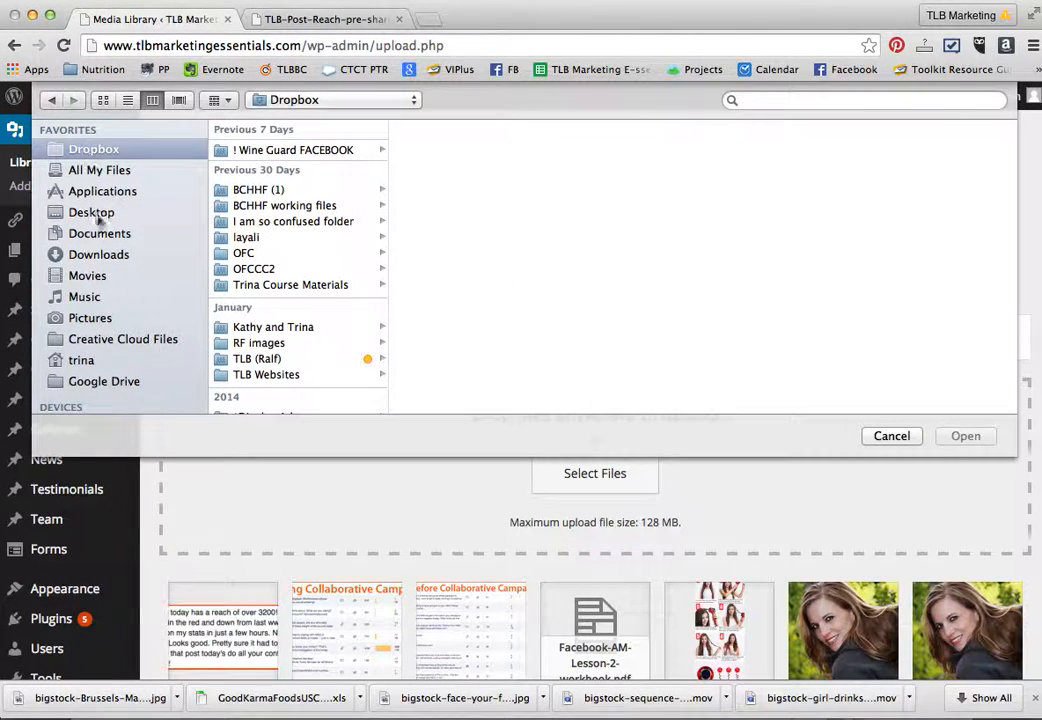
{"action": "left_click", "coordinate": [101, 256]}
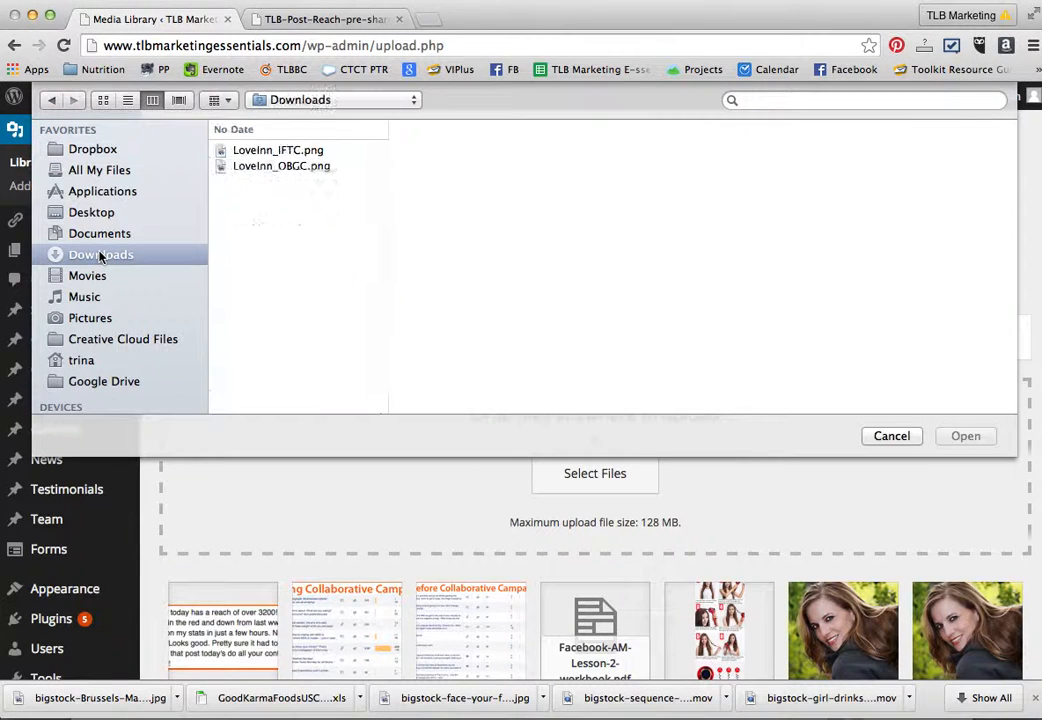
{"action": "left_click", "coordinate": [121, 257]}
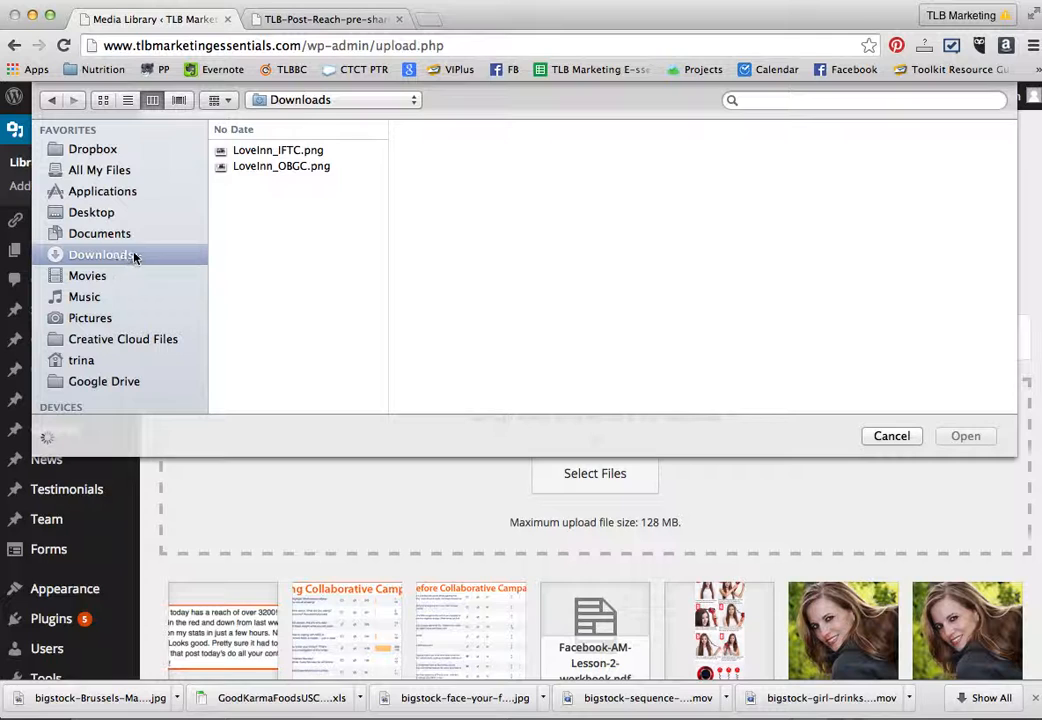
- Preview several downloaded files and upload the image bigstock-Brussels-March---Facebook--43303168.jpg to the media library
{"action": "left_click", "coordinate": [272, 152]}
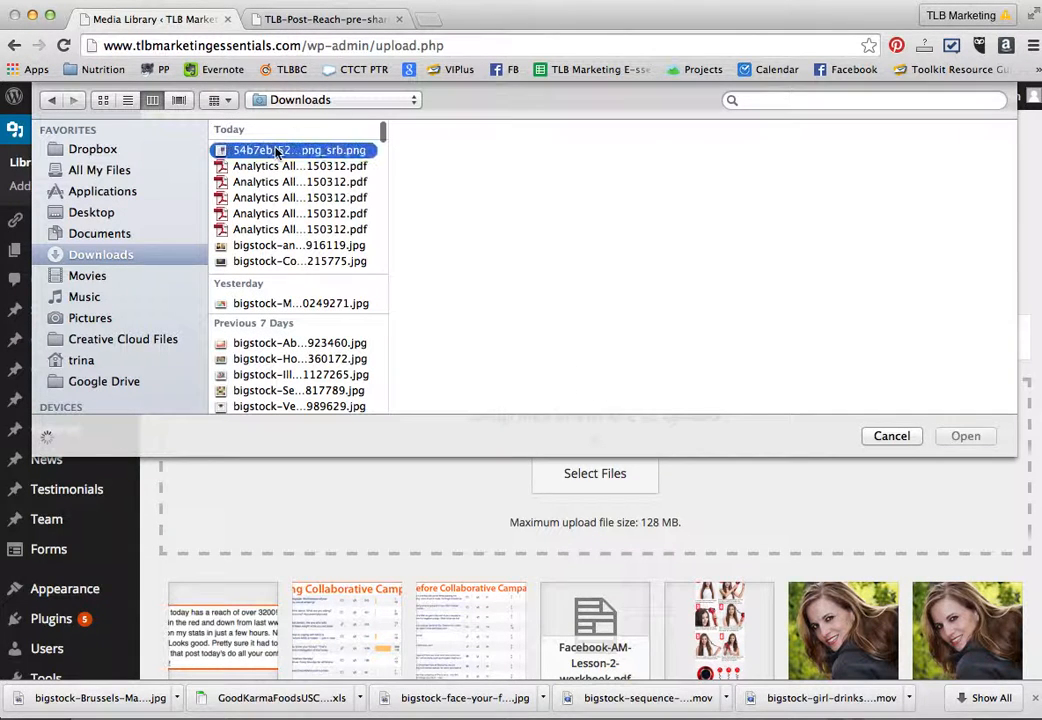
{"action": "left_click", "coordinate": [268, 246]}
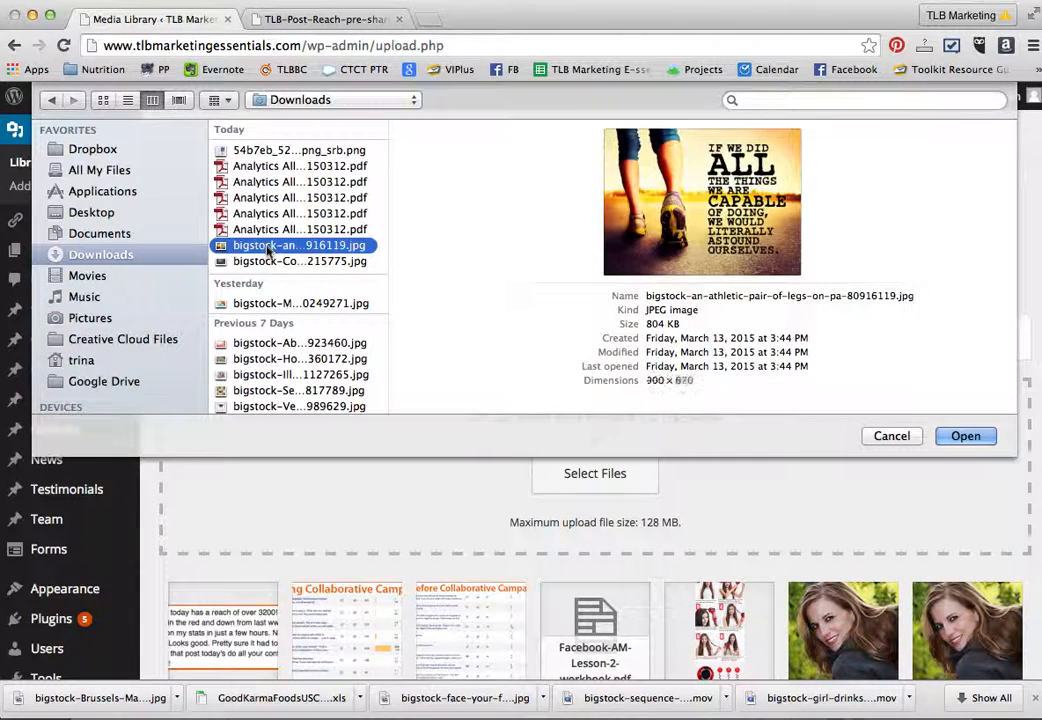
{"action": "left_click", "coordinate": [268, 261]}
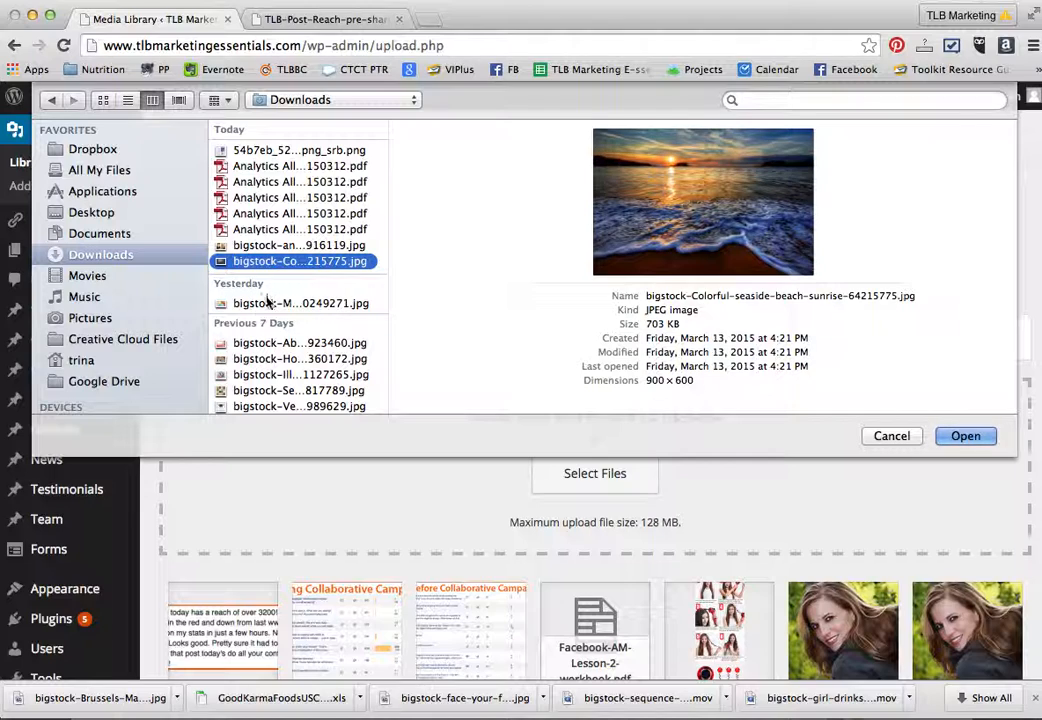
{"action": "scroll", "coordinate": [265, 343], "scroll_direction": "down", "scroll_amount": 3}
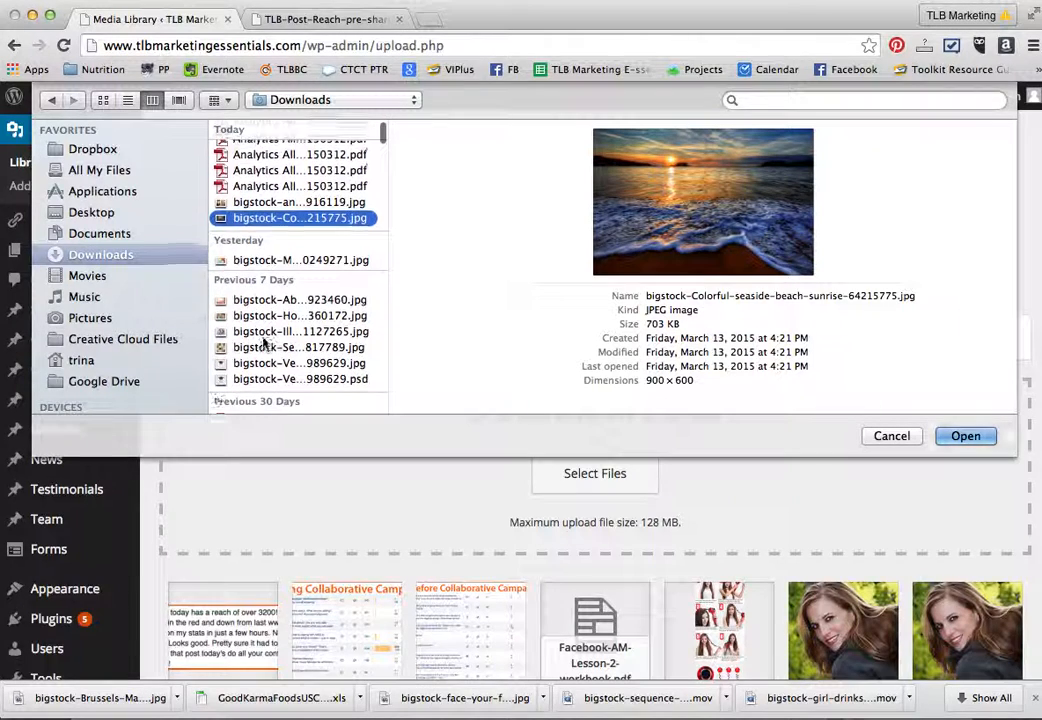
{"action": "scroll", "coordinate": [265, 343], "scroll_direction": "down", "scroll_amount": 10}
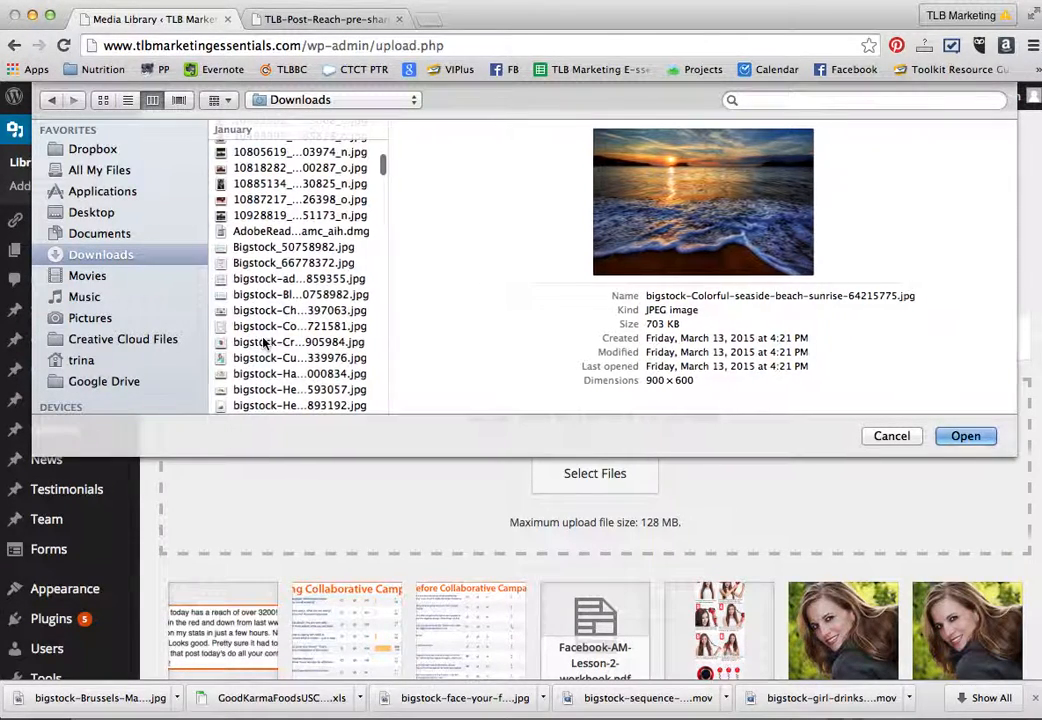
{"action": "left_click_drag", "start_coordinate": [379, 158], "coordinate": [372, 517]}
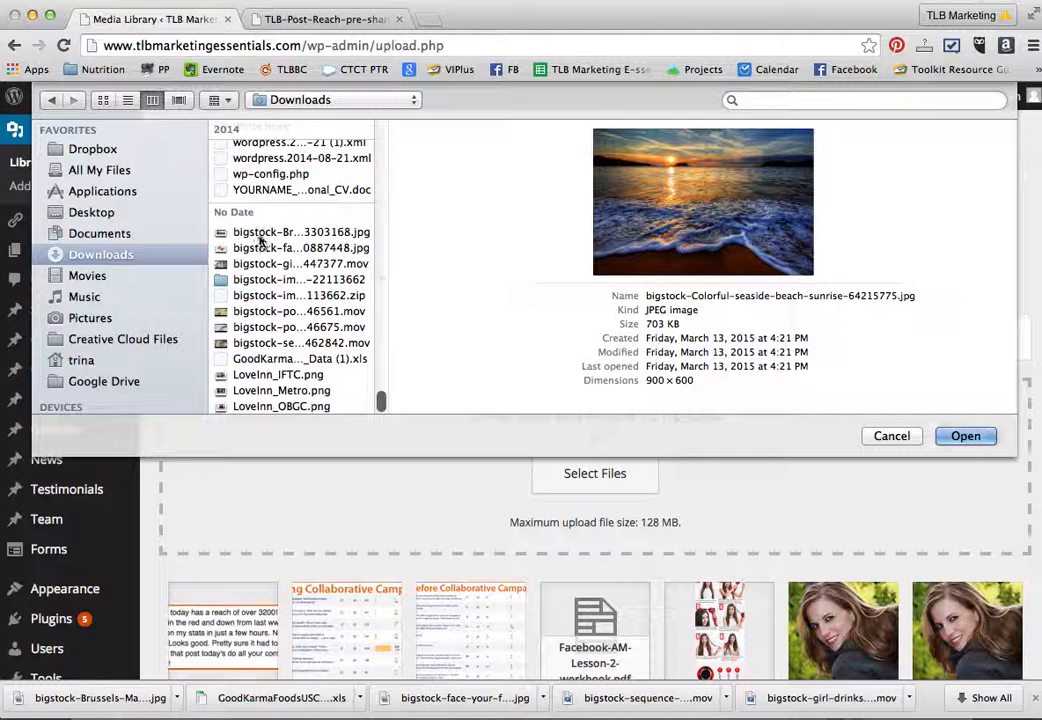
{"action": "left_click", "coordinate": [263, 343]}
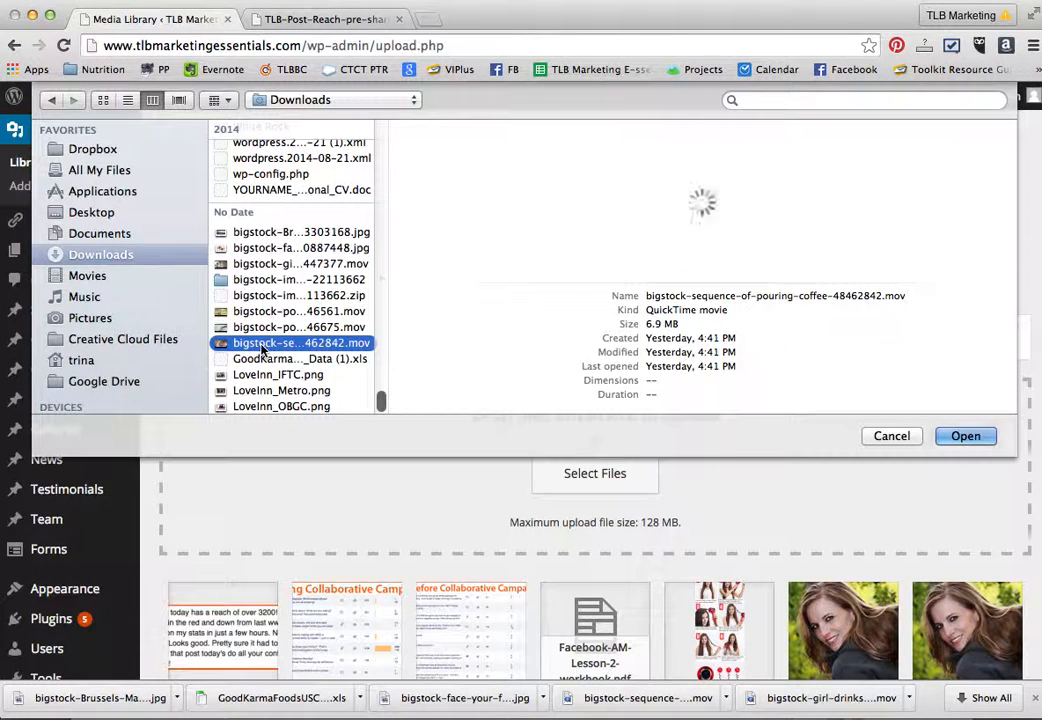
{"action": "left_click", "coordinate": [280, 233]}
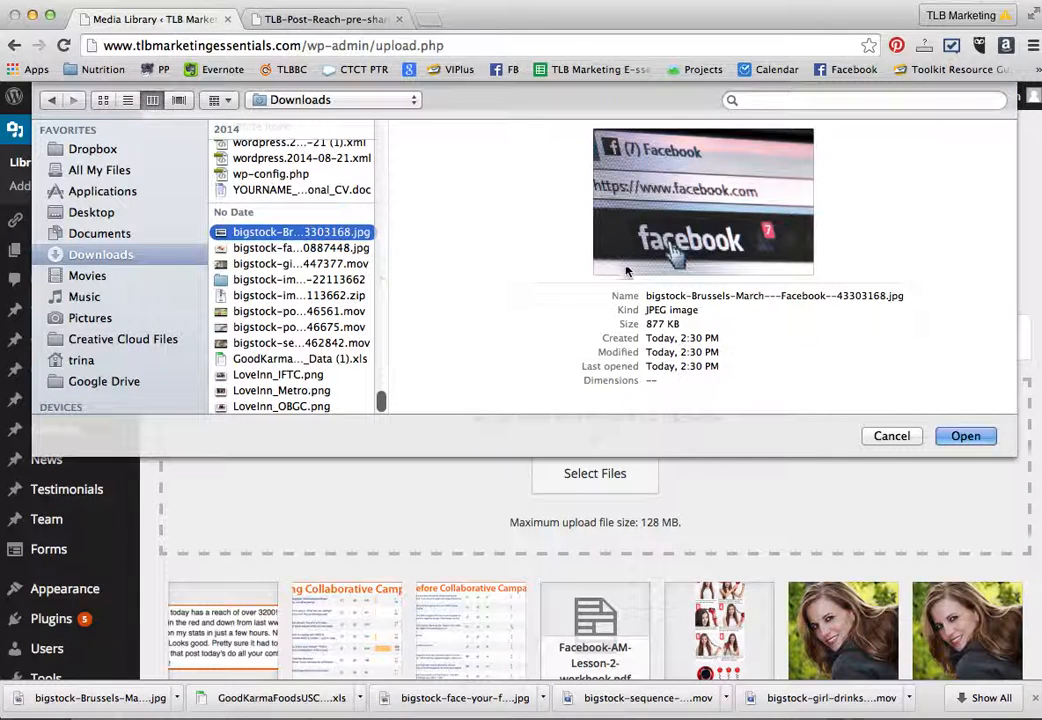
{"action": "left_click", "coordinate": [965, 442]}
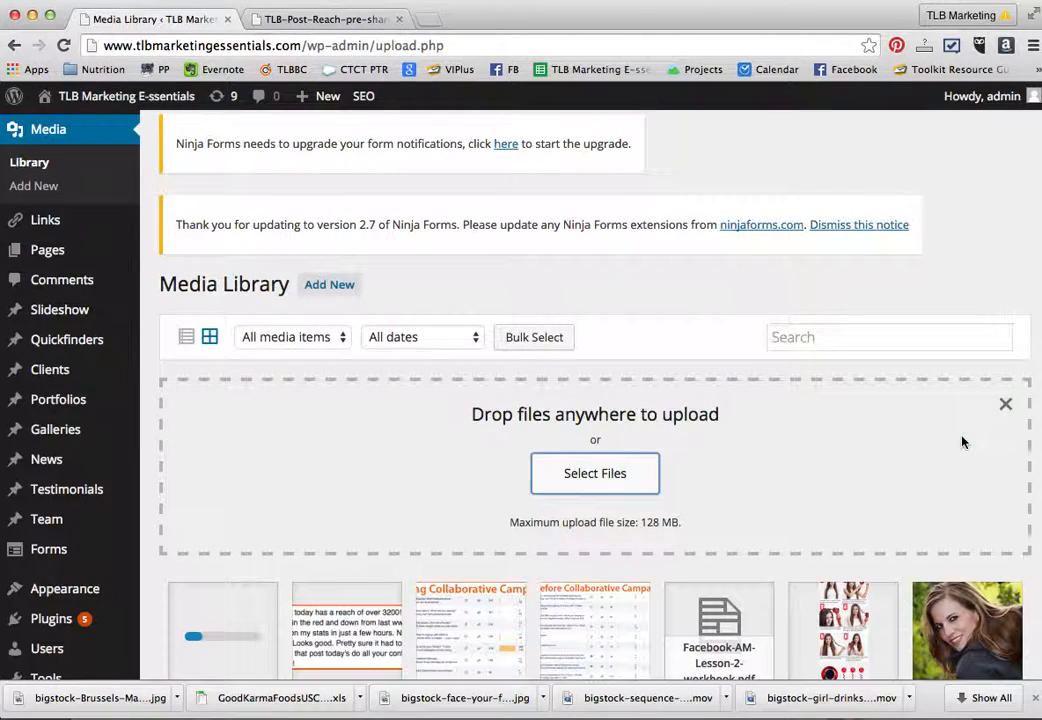
- Upload "Analytics All Web Site Data Acquisition Overview 20150210-20150312.pdf" from the Downloads folder to the media library
{"action": "left_click", "coordinate": [590, 478]}
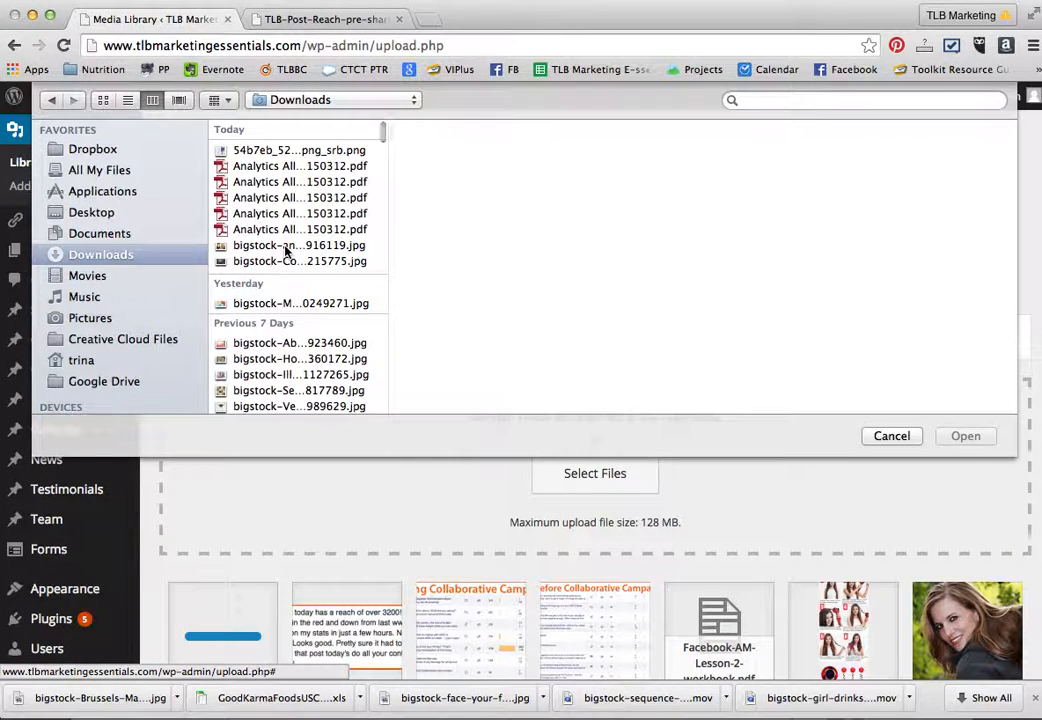
{"action": "left_click", "coordinate": [228, 166]}
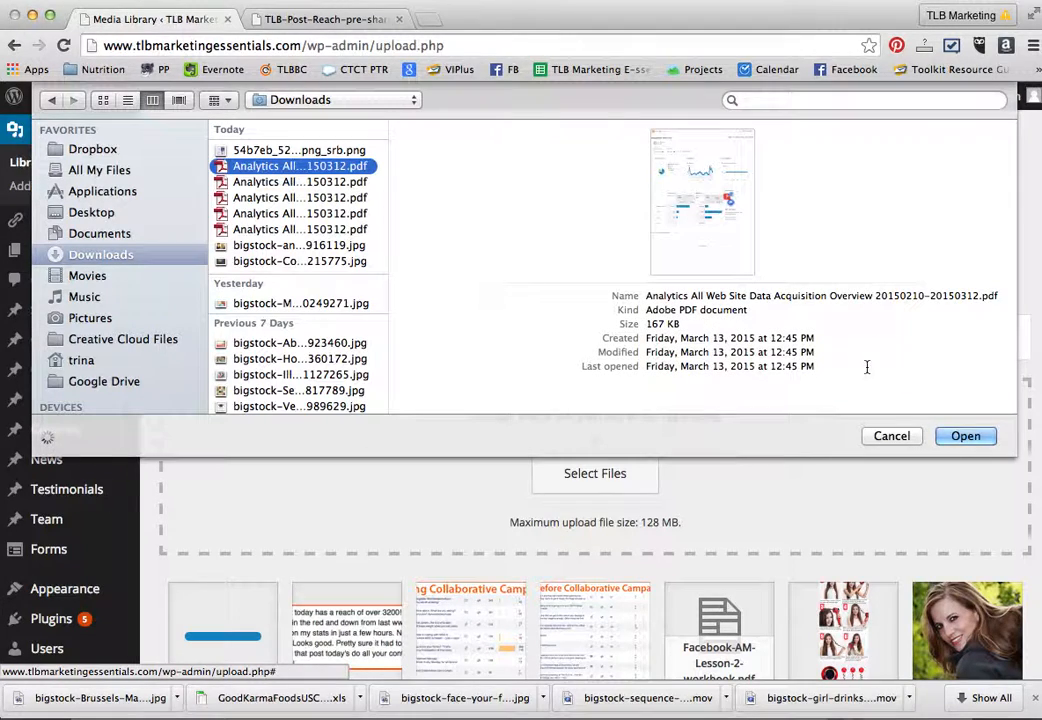
{"action": "left_click", "coordinate": [965, 436]}
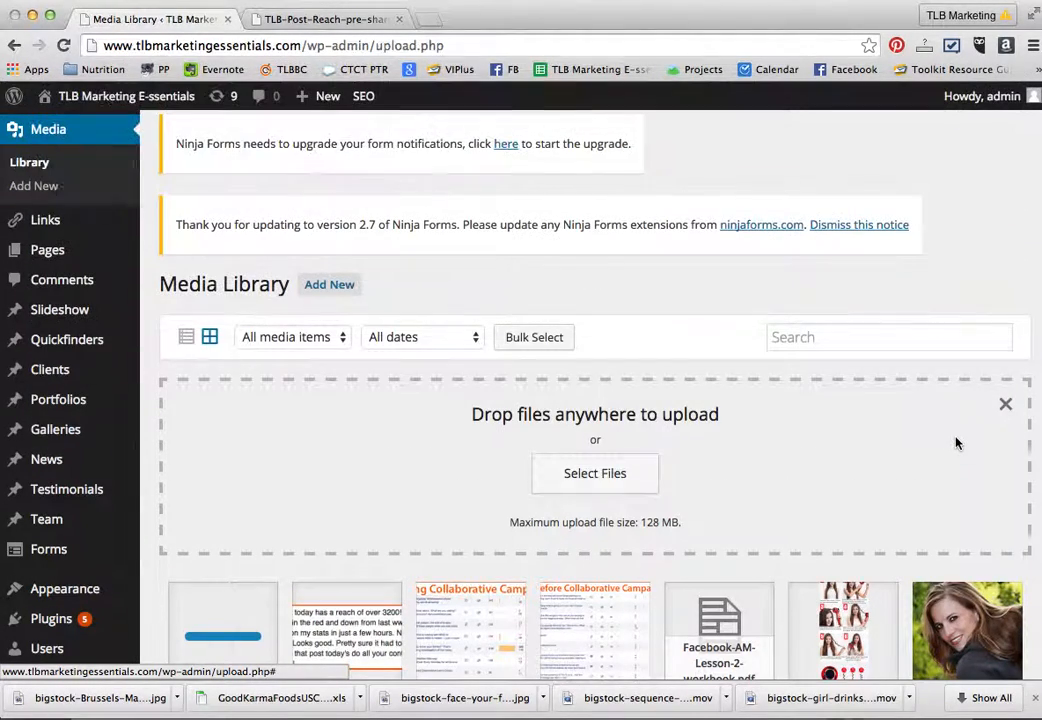
- Try to copy the uploaded Analytics PDF's URL from its attachment details and open it in a new browser tab
{"action": "scroll", "coordinate": [955, 443], "scroll_direction": "down", "scroll_amount": 3}
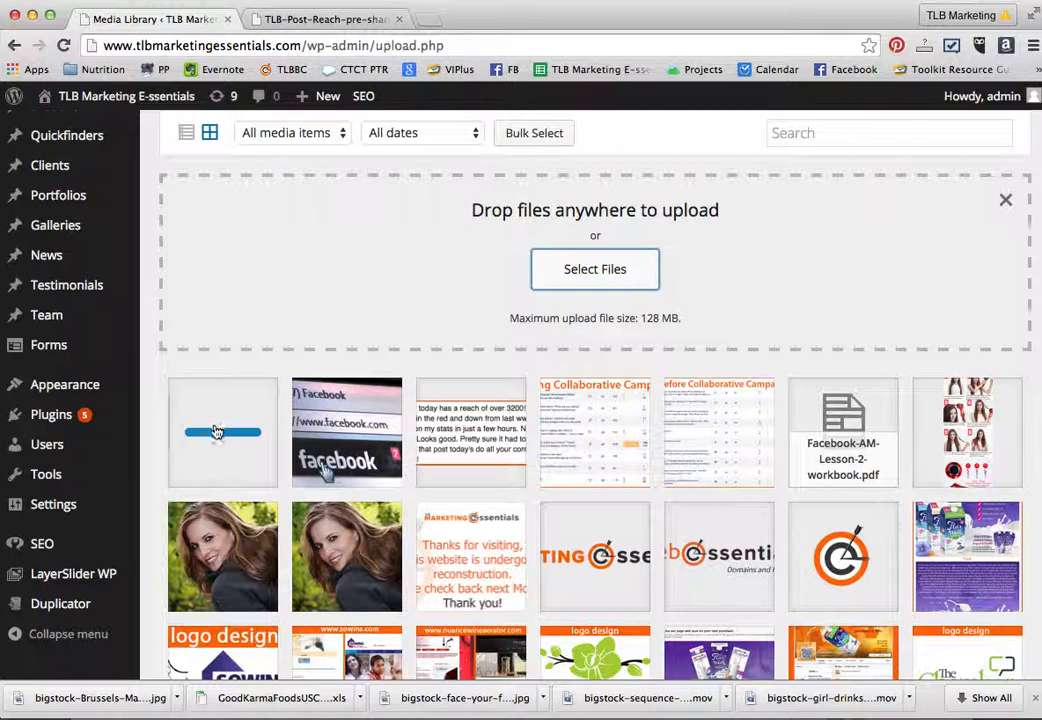
{"action": "left_click", "coordinate": [242, 420]}
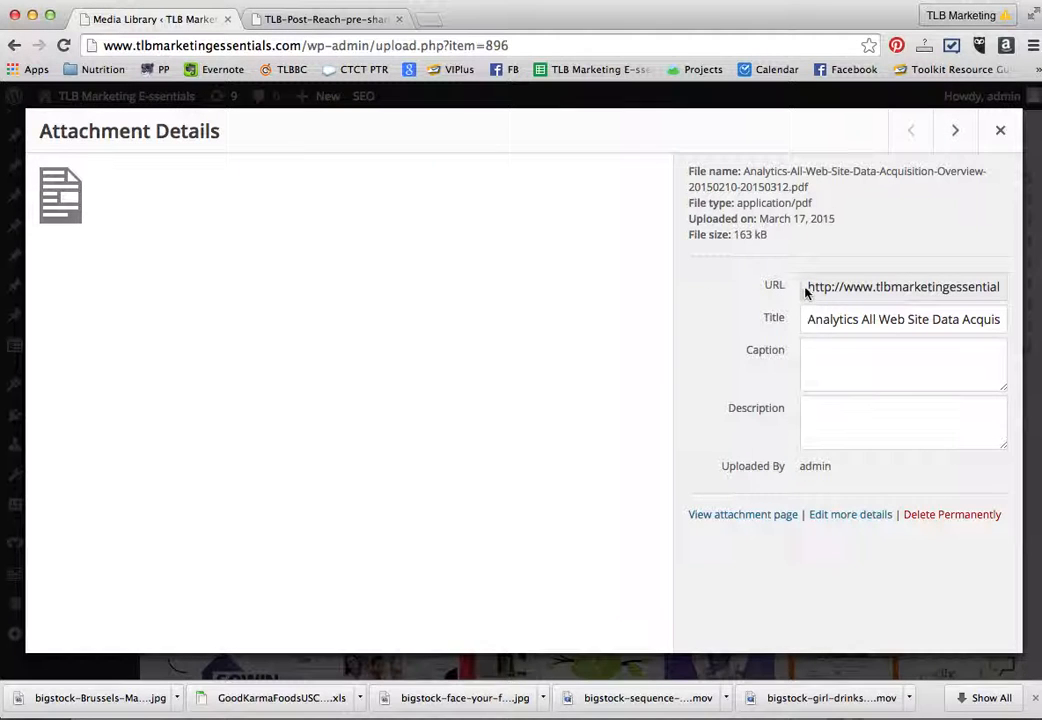
{"action": "left_click_drag", "start_coordinate": [811, 289], "coordinate": [1005, 288]}
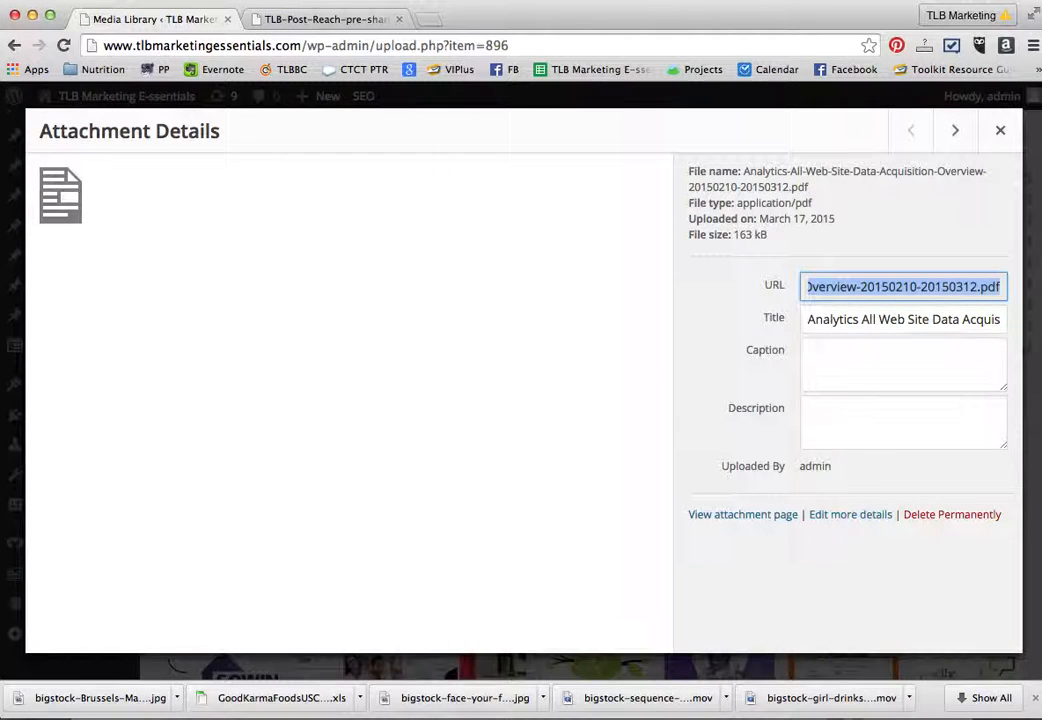
{"action": "left_click", "coordinate": [431, 20]}
{"action": "type", "text": "http://www.tlbmarketingessentials.com/wp-content/uploads/2015/03/TLB-Post-Reach-pre-share-group.jpg"}
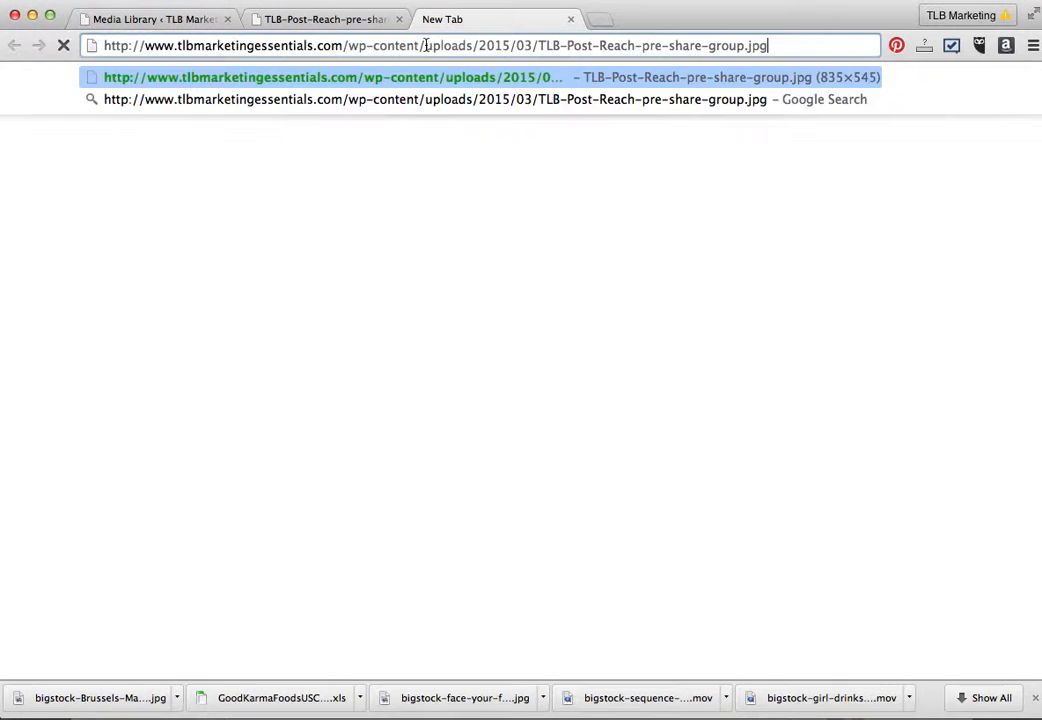
{"action": "key", "text": "Return"}
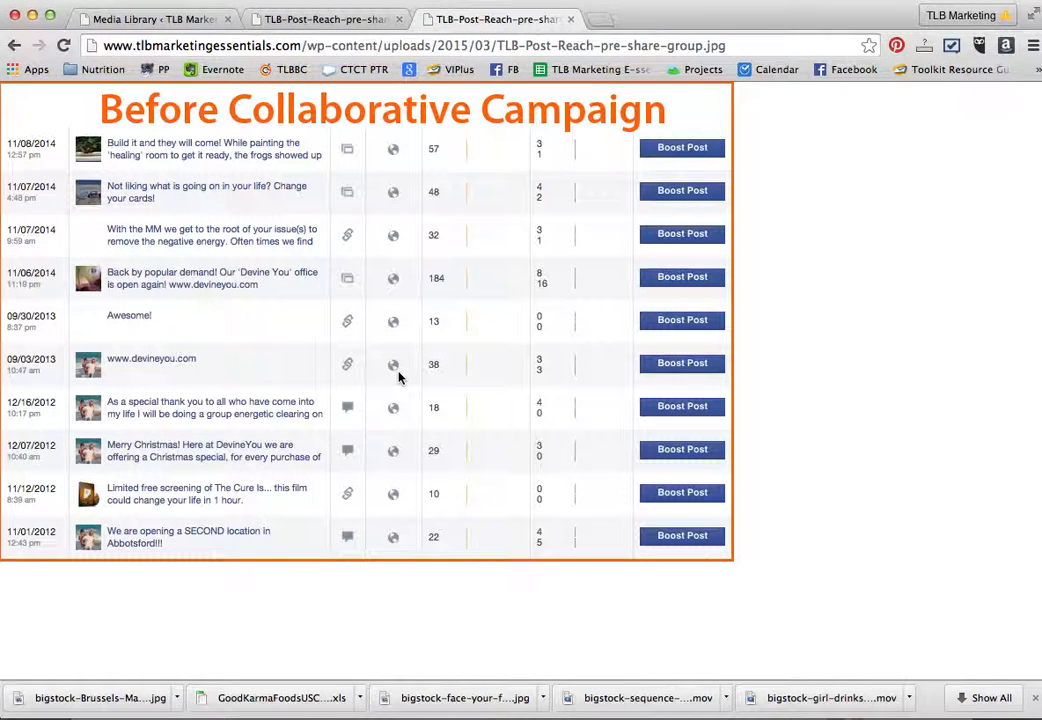
{"action": "left_click", "coordinate": [338, 22]}
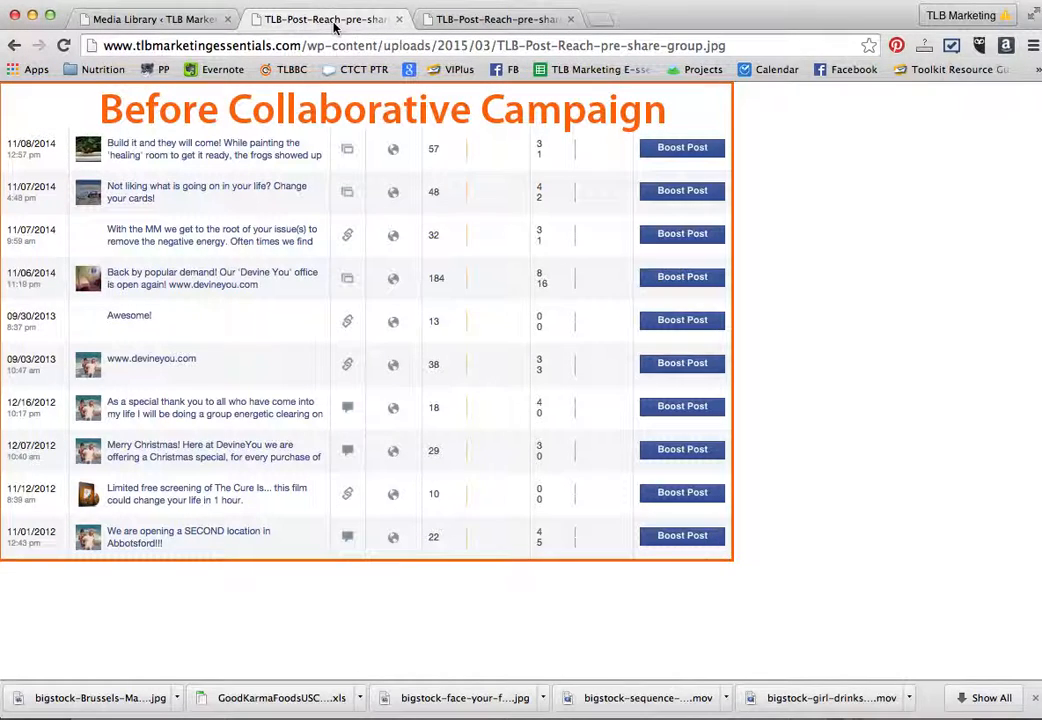
{"action": "left_click", "coordinate": [165, 19]}
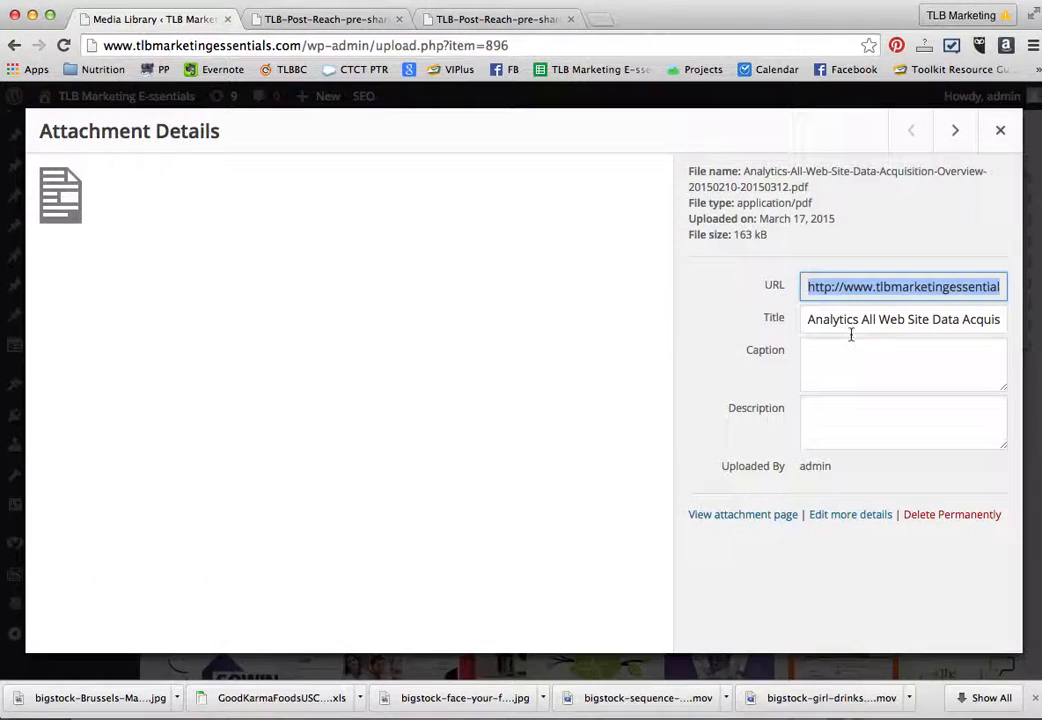
{"action": "left_click", "coordinate": [1000, 130]}
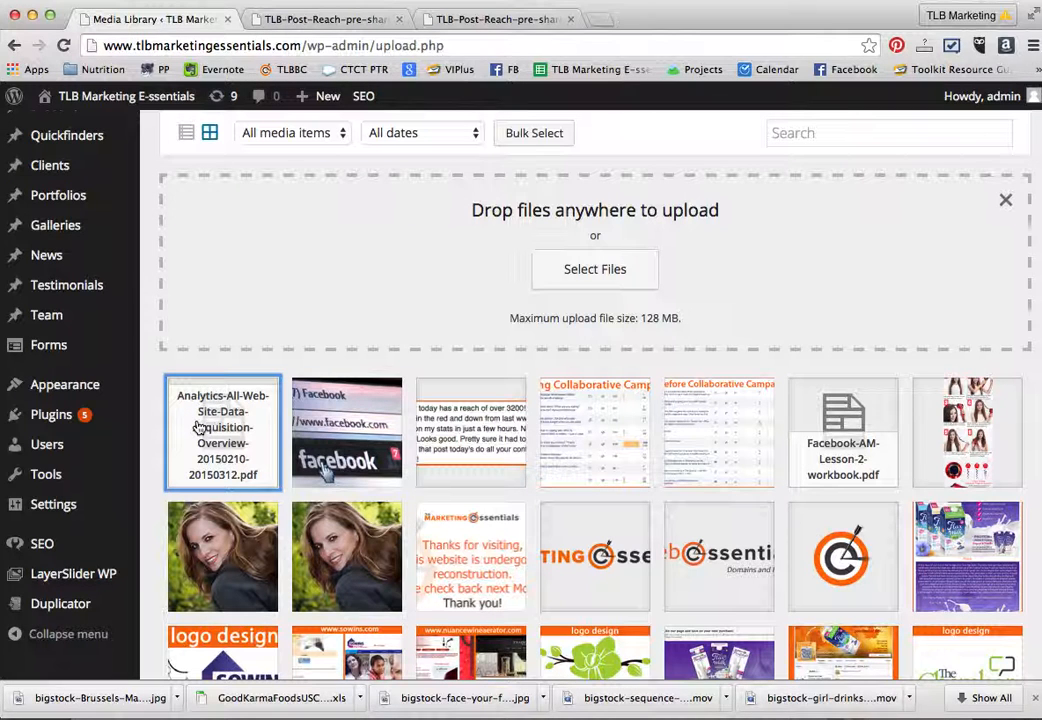
- Try again to load the Analytics PDF's copied URL in the extra browser tab, and close that tab
{"action": "left_click", "coordinate": [199, 428]}
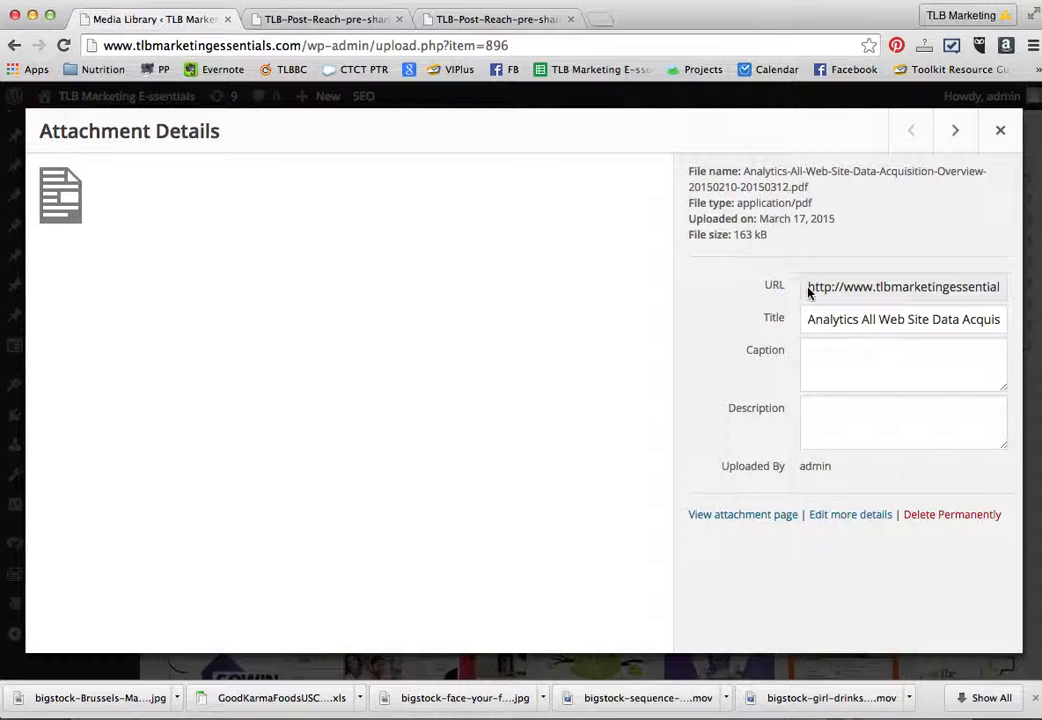
{"action": "left_click_drag", "start_coordinate": [810, 291], "coordinate": [1040, 283]}
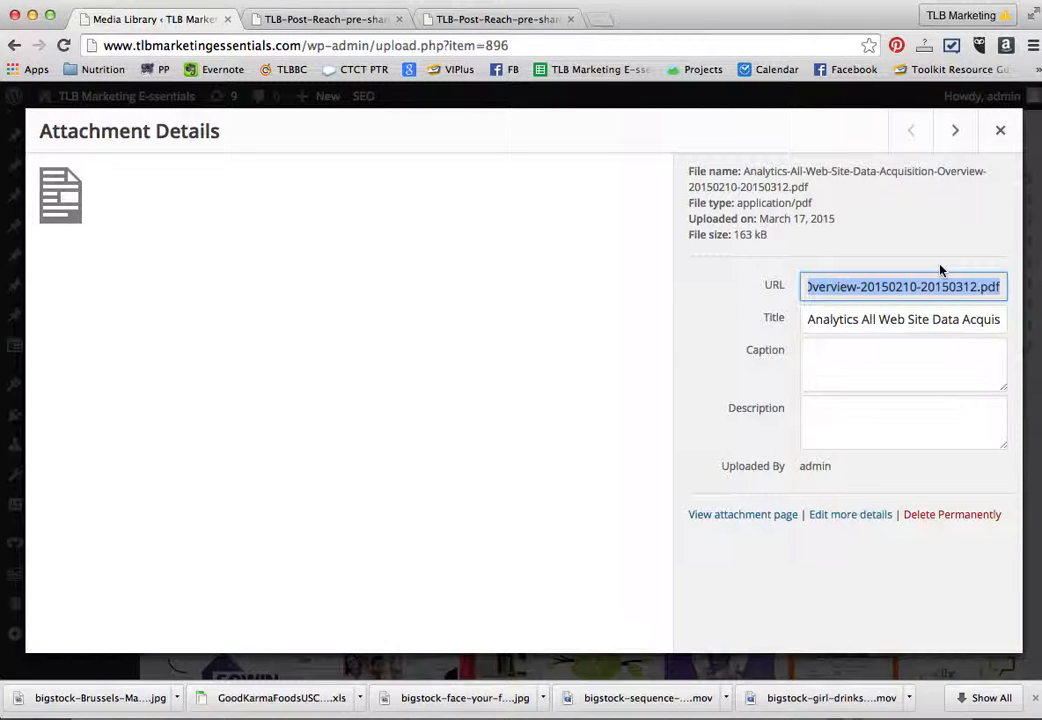
{"action": "left_click", "coordinate": [455, 25]}
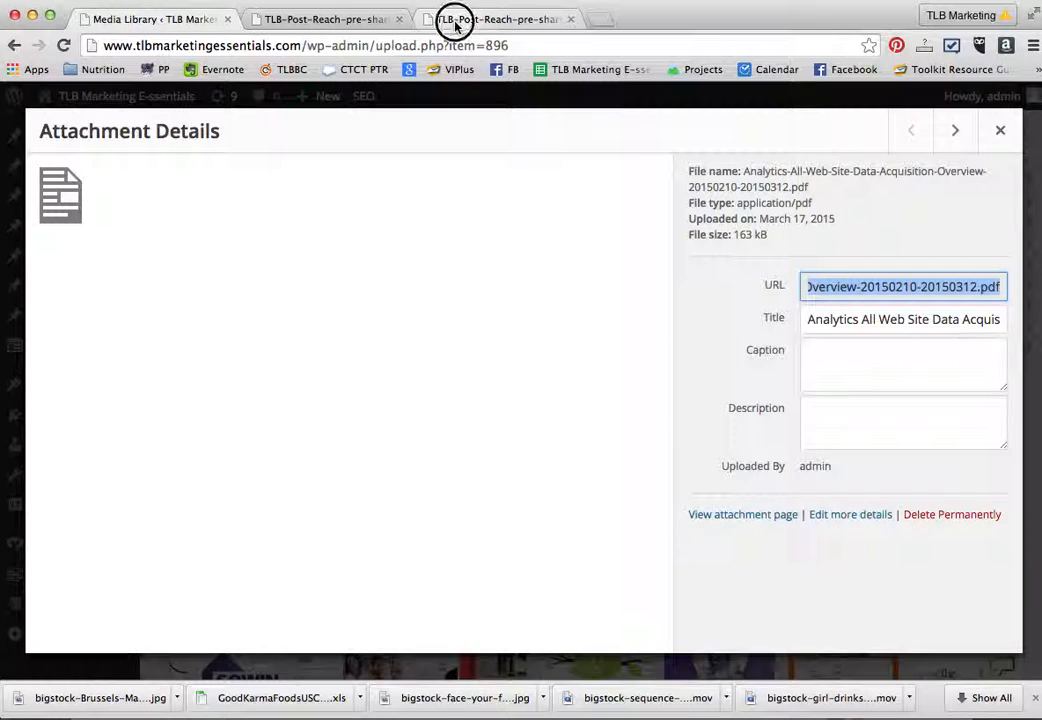
{"action": "left_click", "coordinate": [458, 48]}
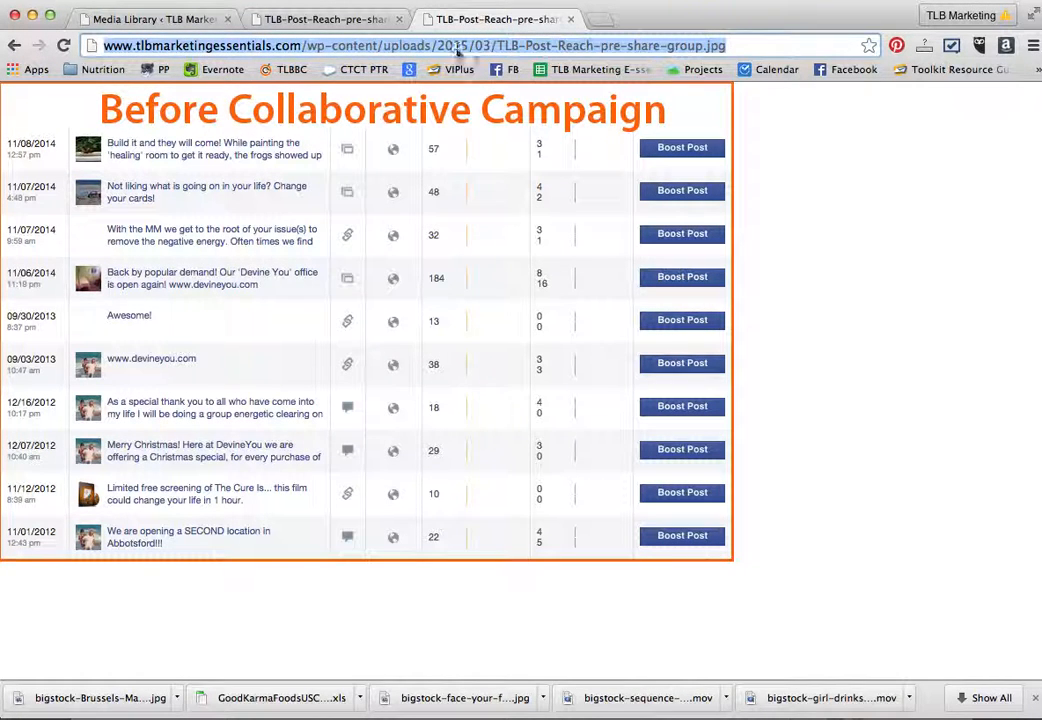
{"action": "type", "text": "http://www.tlbmarketingessentials.com/wp-content/uploads/2015/03/TLB-Post-Reach-pre-share-group.jpg"}
{"action": "key", "text": "Return"}
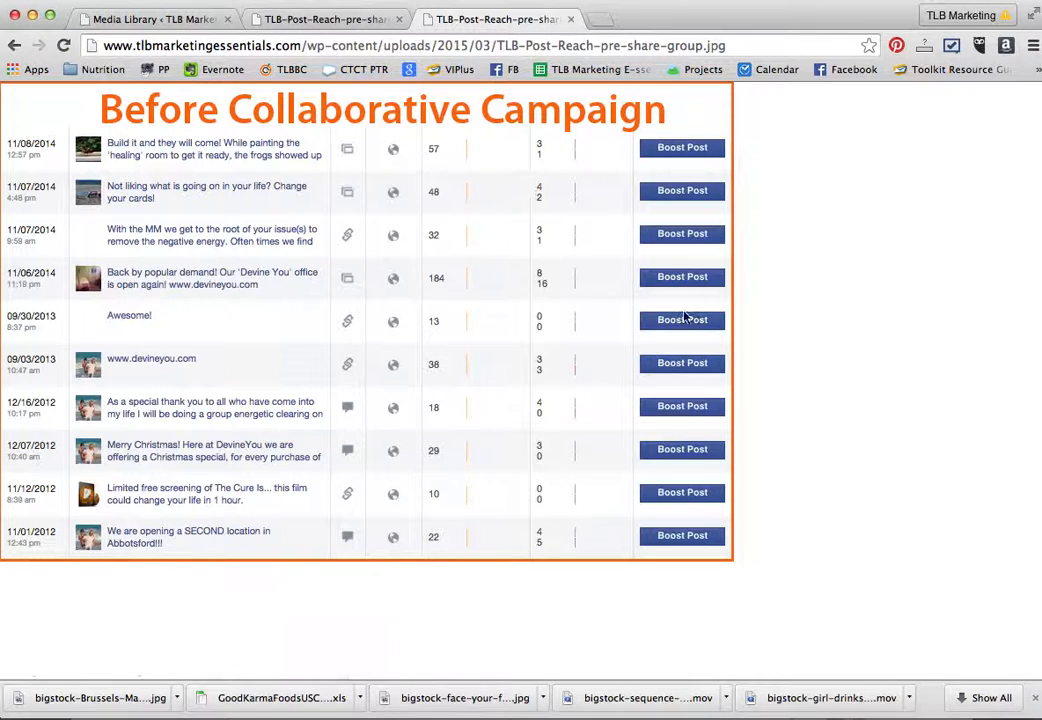
{"action": "left_click", "coordinate": [570, 19]}
{"action": "left_click", "coordinate": [180, 20]}
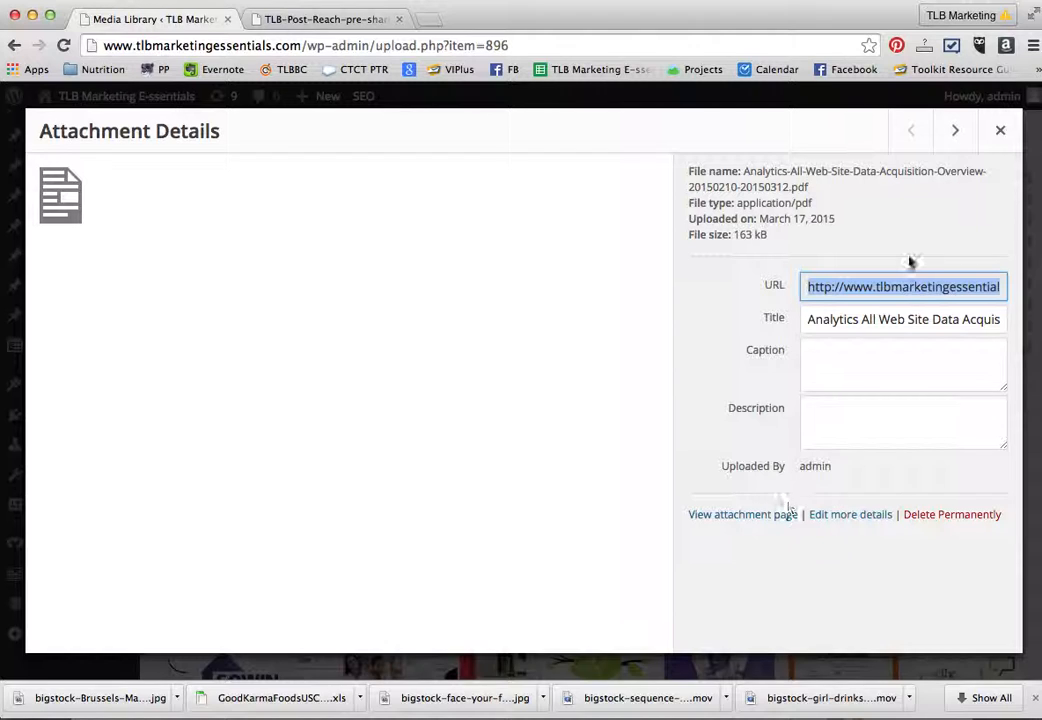
- Select the Analytics PDF's full URL, check the open pre-share group image page, and close the PDF's attachment details
{"action": "left_click", "coordinate": [893, 289]}
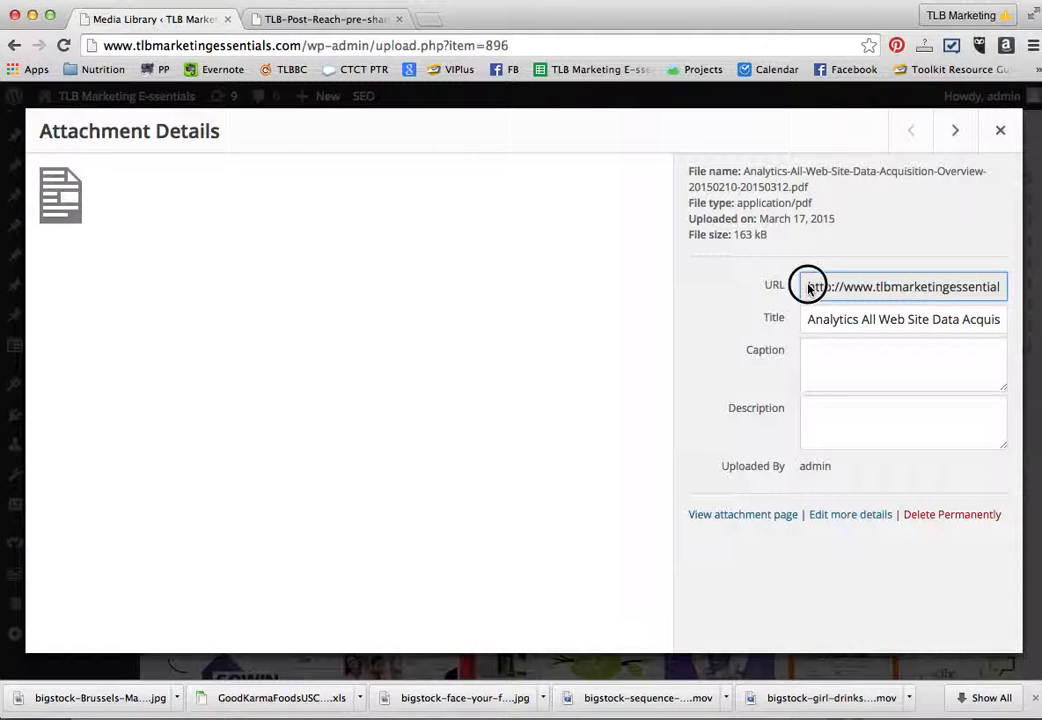
{"action": "left_click_drag", "start_coordinate": [807, 284], "coordinate": [1012, 287]}
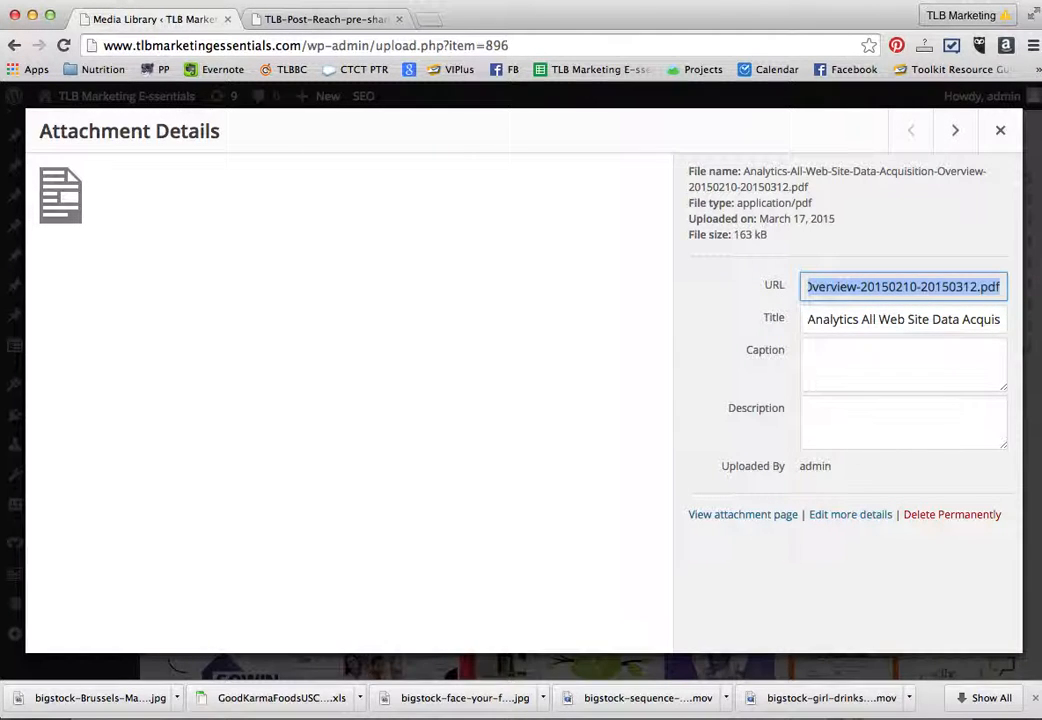
{"action": "left_click", "coordinate": [296, 22]}
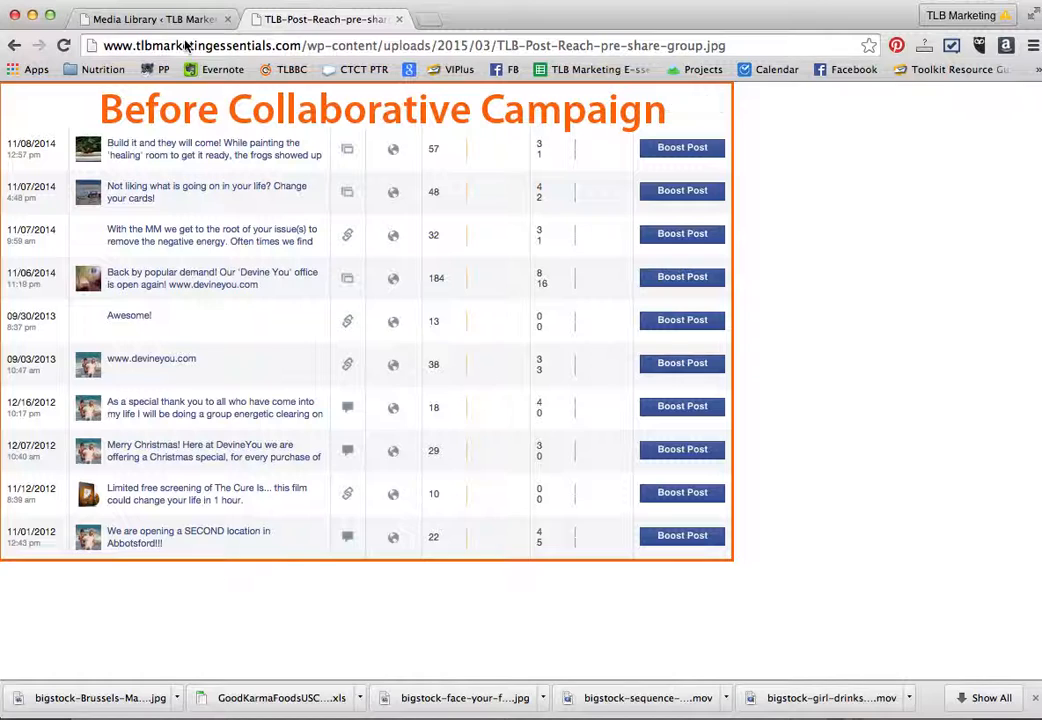
{"action": "left_click", "coordinate": [160, 20]}
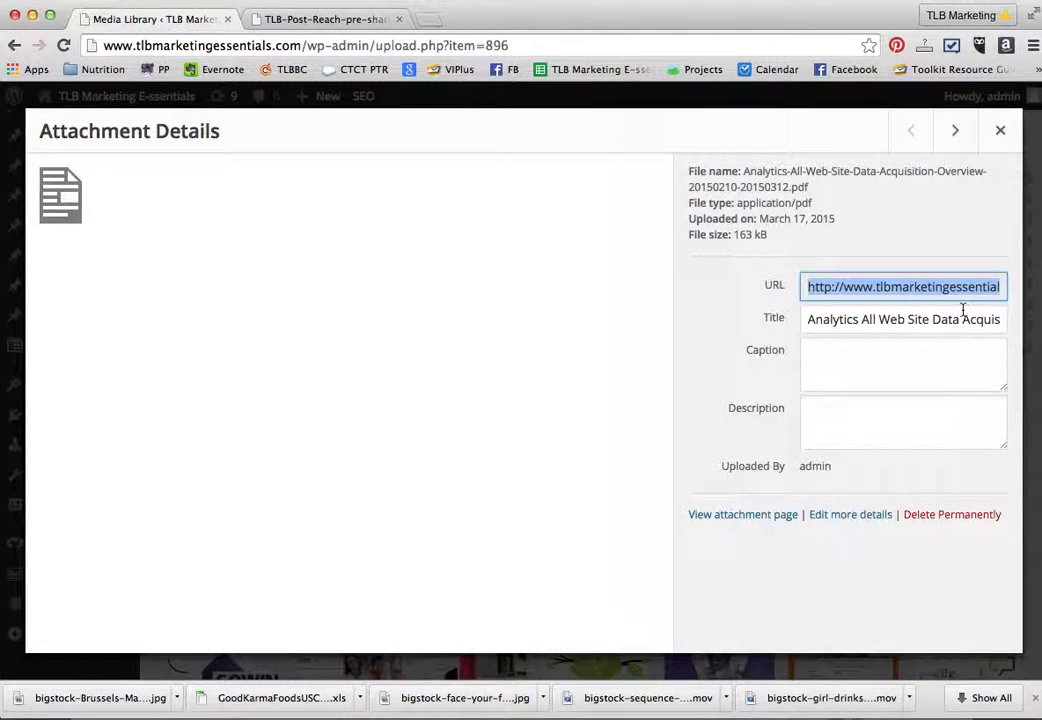
{"action": "left_click", "coordinate": [1002, 131]}
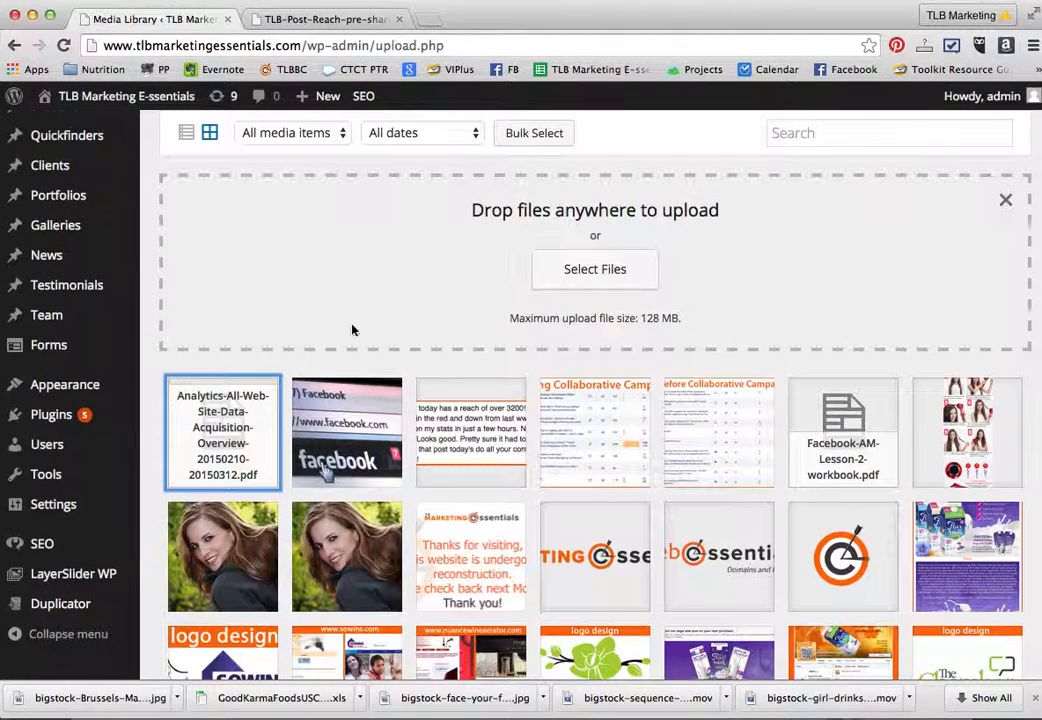
- Clear the description of the uploaded bigstock-Brussels-March-Facebook-43303168.jpg image in its attachment details
{"action": "left_click", "coordinate": [341, 424]}
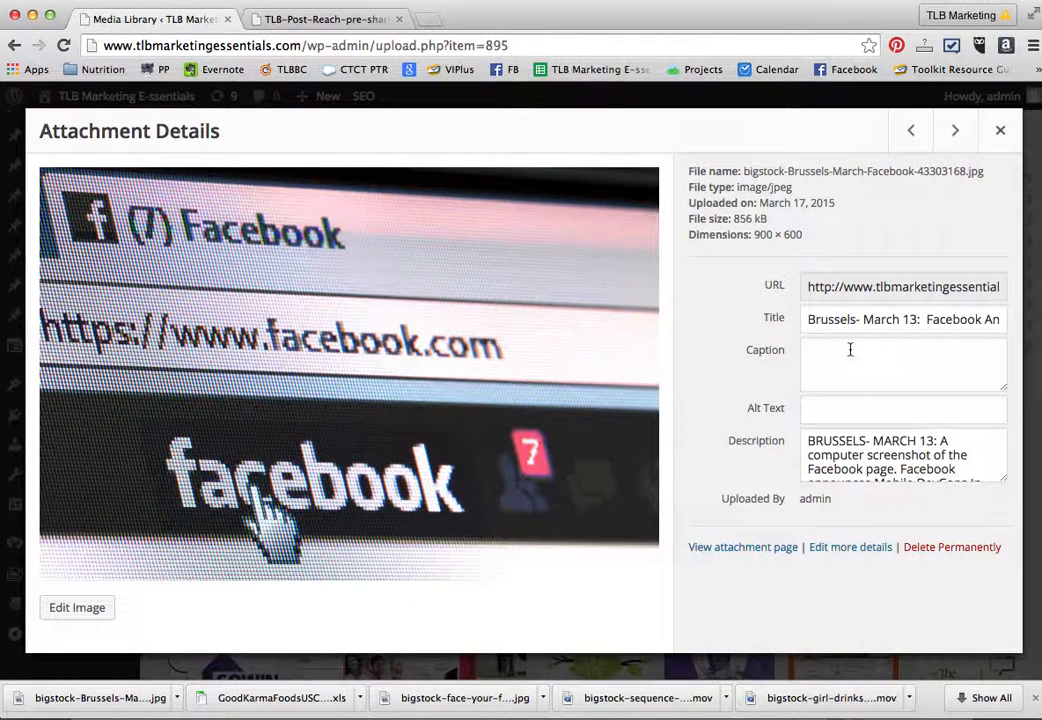
{"action": "left_click_drag", "start_coordinate": [808, 322], "coordinate": [1011, 326]}
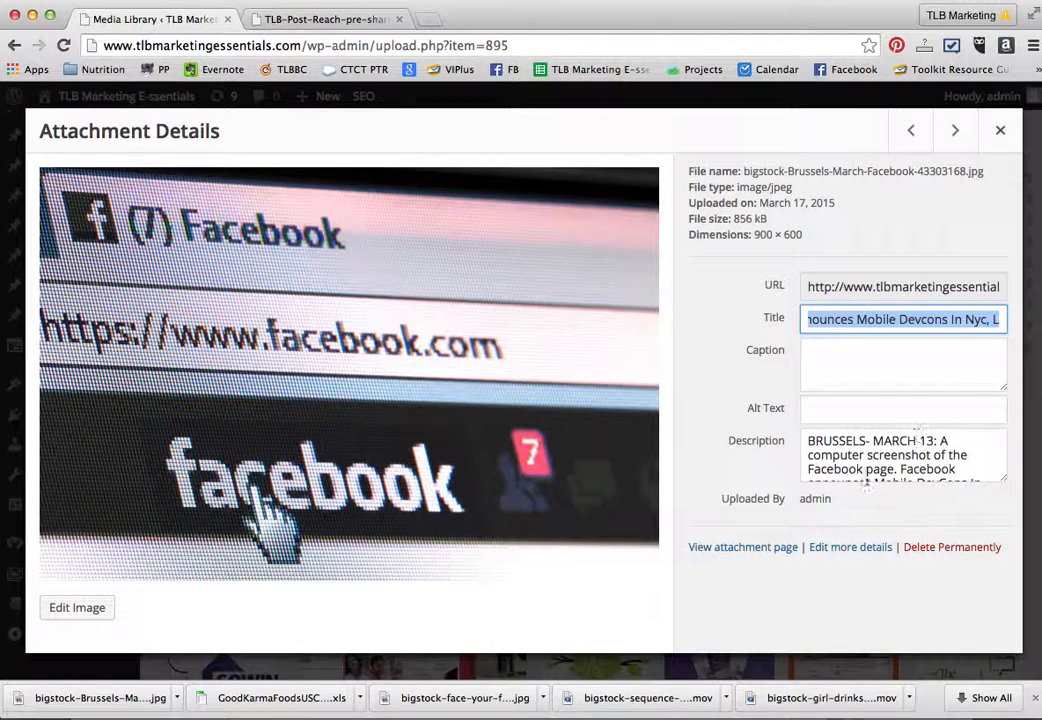
{"action": "left_click_drag", "start_coordinate": [807, 440], "coordinate": [935, 506]}
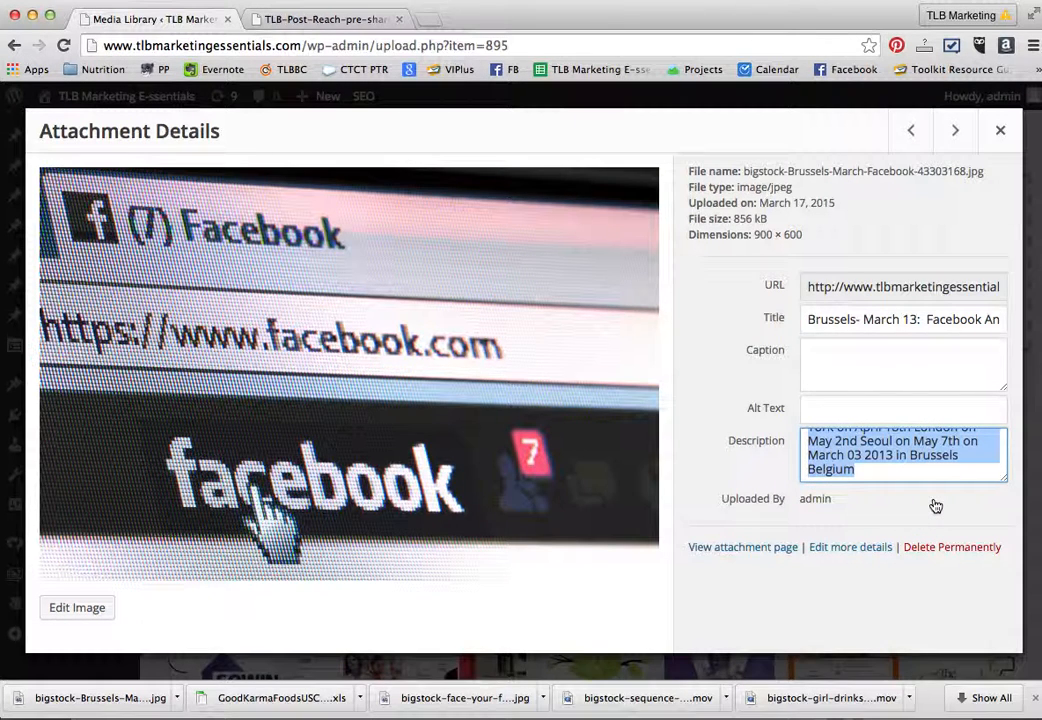
{"action": "key", "text": "BackSpace"}
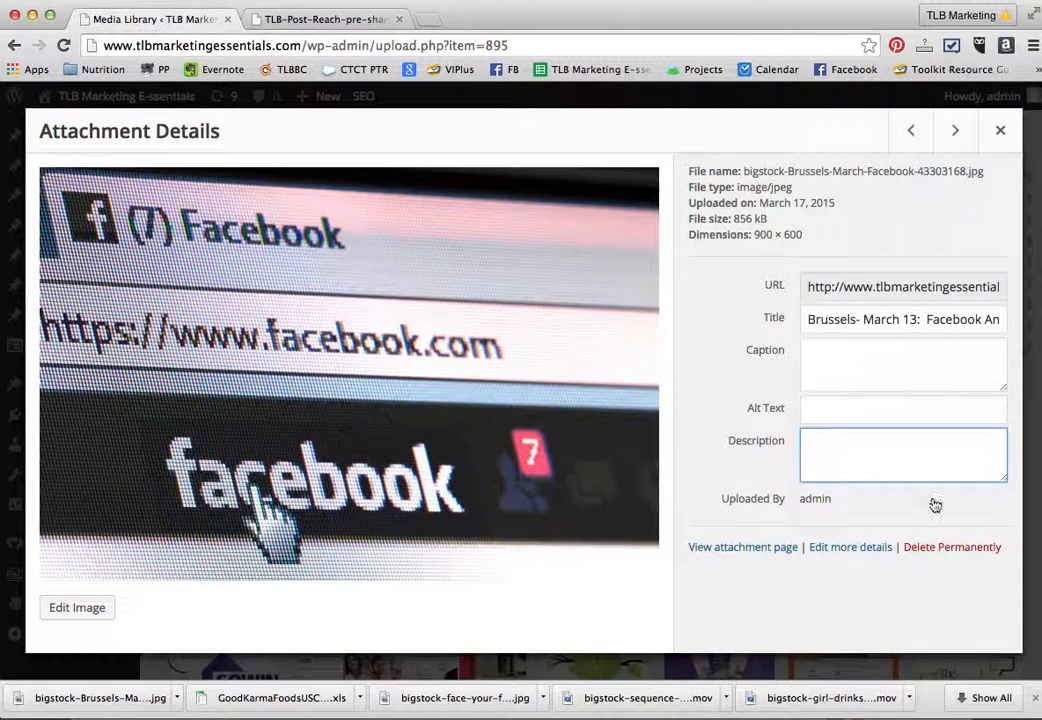
- Set the Facebook image's alt text to "Facebook-URL-browser"
{"action": "left_click", "coordinate": [831, 411]}
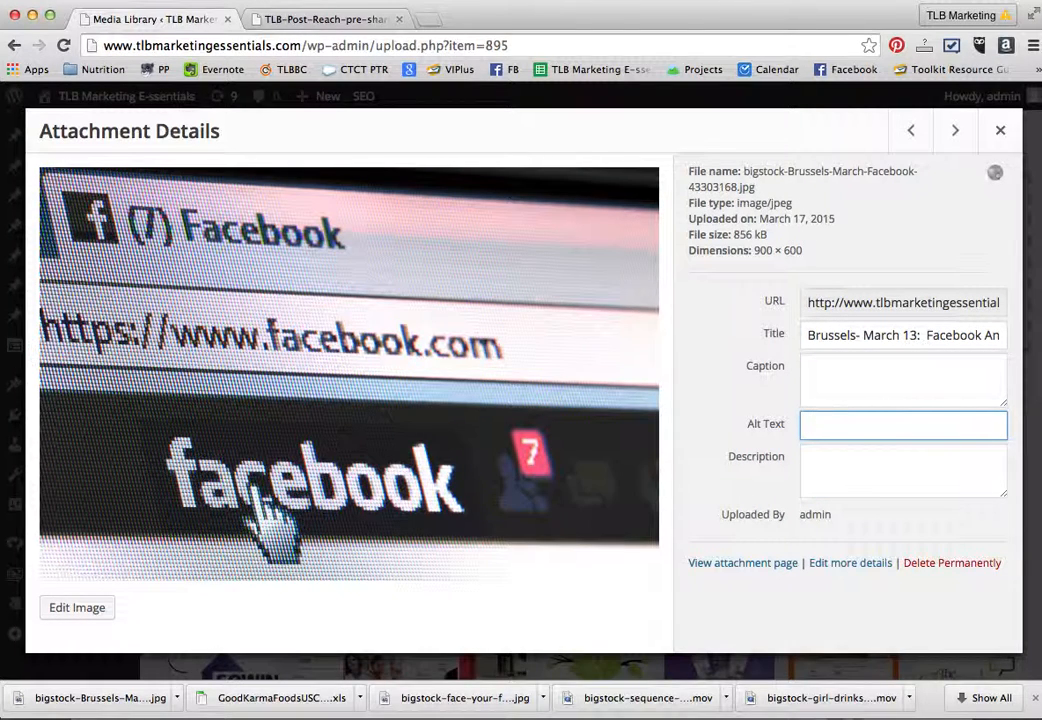
{"action": "type", "text": "Facebook-Reach-Hack"}
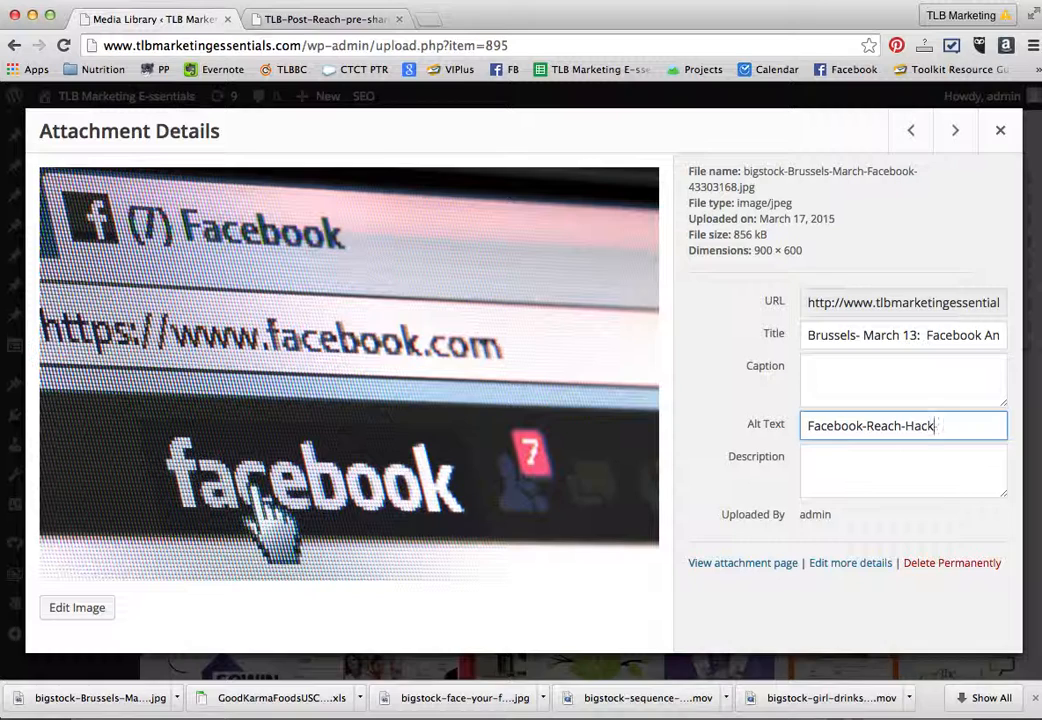
{"action": "key", "text": "BackSpace"}
{"action": "key", "text": "BackSpace"}
{"action": "key", "text": "BackSpace"}
{"action": "key", "text": "BackSpace"}
{"action": "key", "text": "BackSpace"}
{"action": "key", "text": "BackSpace"}
{"action": "key", "text": "BackSpace"}
{"action": "key", "text": "BackSpace"}
{"action": "key", "text": "BackSpace"}
{"action": "key", "text": "BackSpace"}
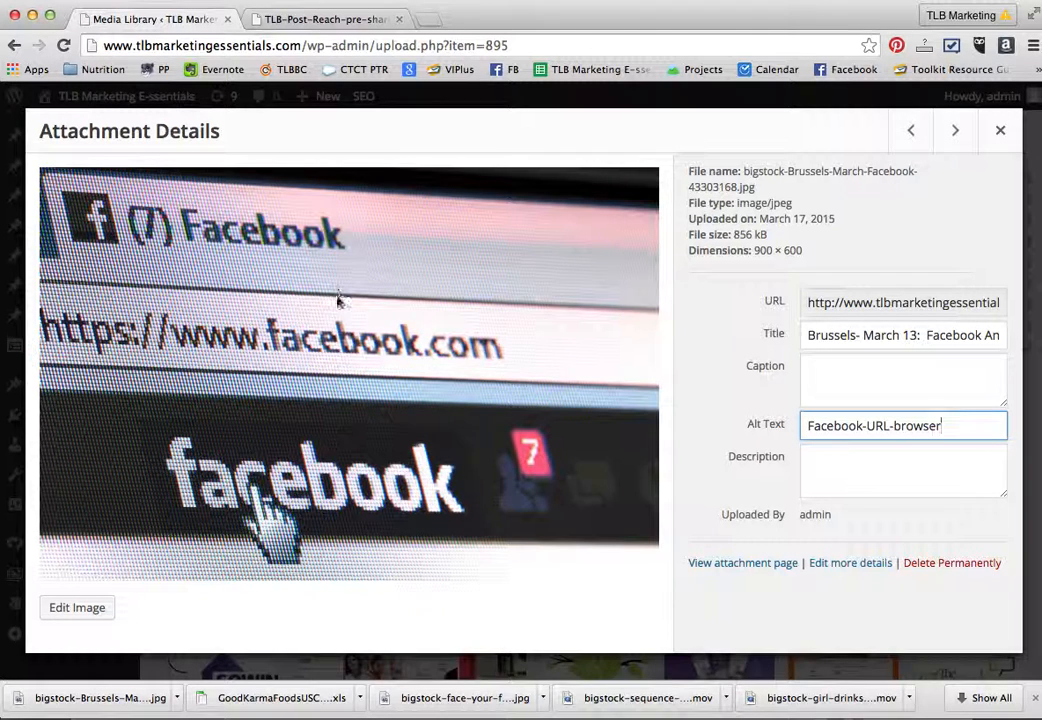
{"action": "left_click", "coordinate": [861, 425]}
{"action": "left_click_drag", "start_coordinate": [861, 425], "coordinate": [808, 424]}
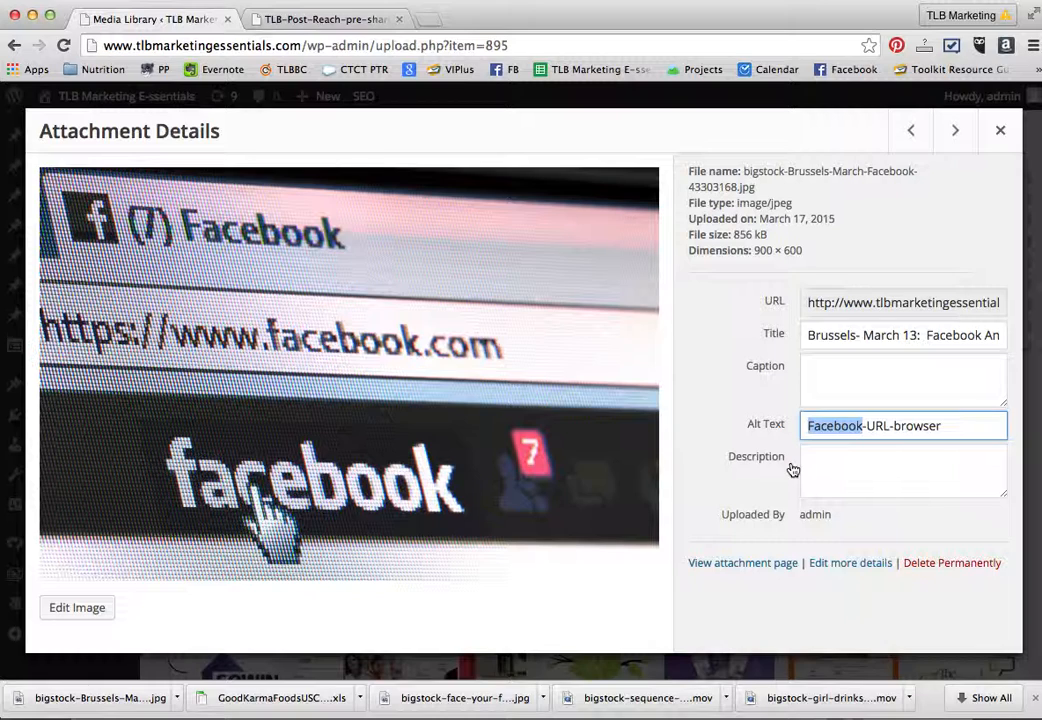
{"action": "left_click", "coordinate": [949, 427]}
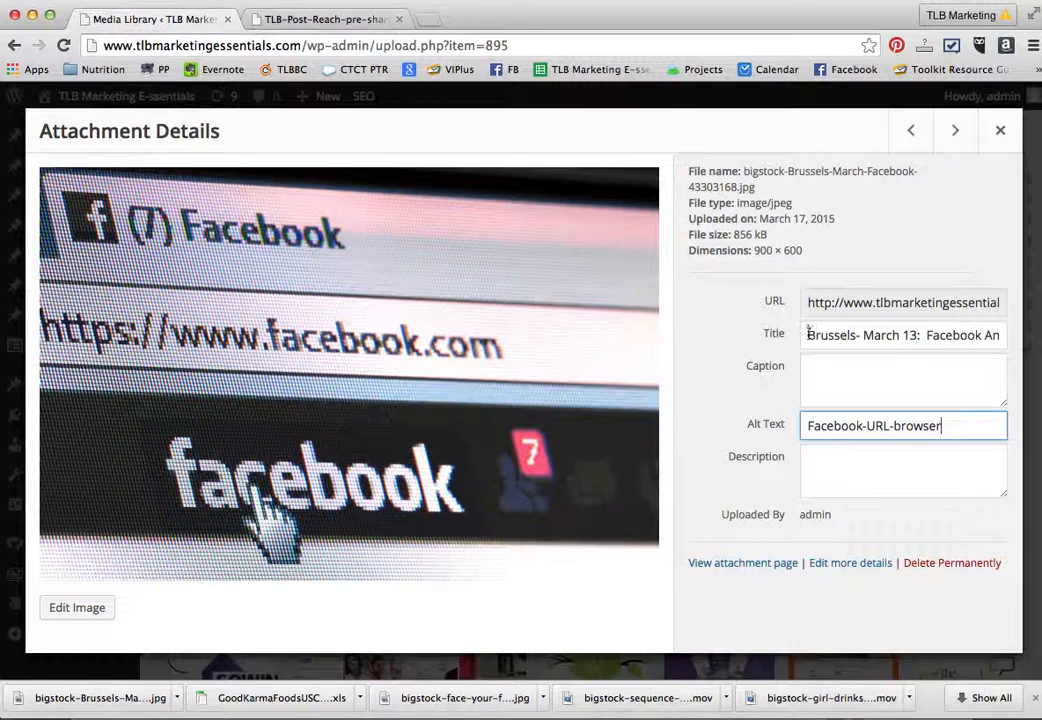
- Replace the Facebook image's title with its alt text "Facebook-URL-browser" and close the attachment details
{"action": "left_click_drag", "start_coordinate": [808, 335], "coordinate": [1028, 339]}
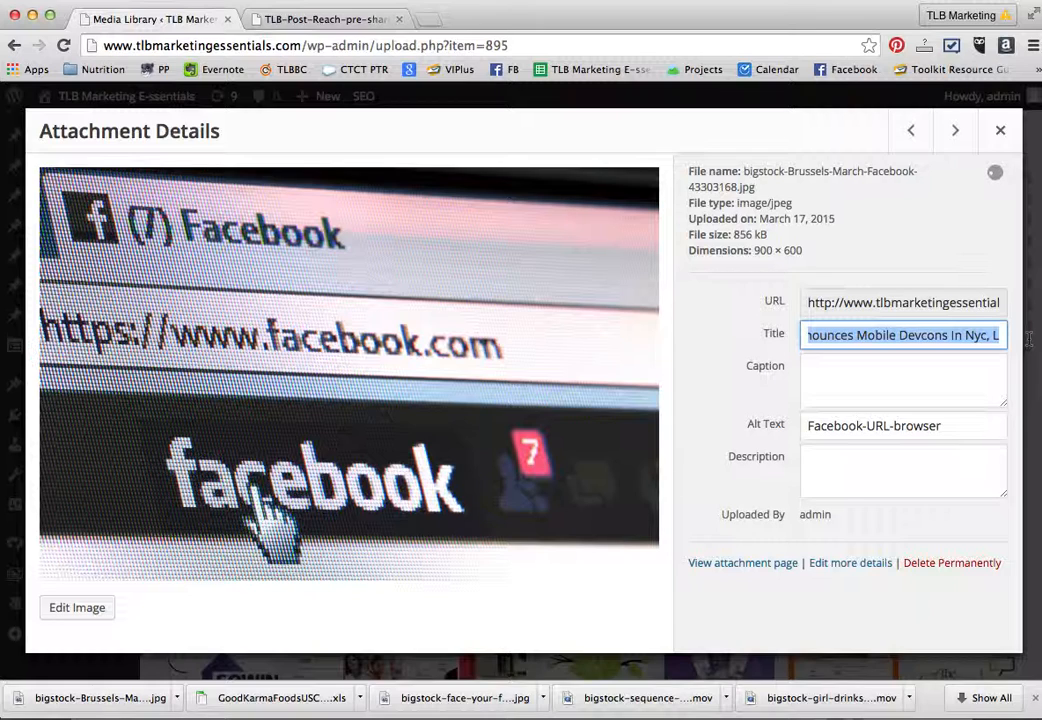
{"action": "left_click_drag", "start_coordinate": [944, 432], "coordinate": [793, 427]}
{"action": "key", "text": "super+c"}
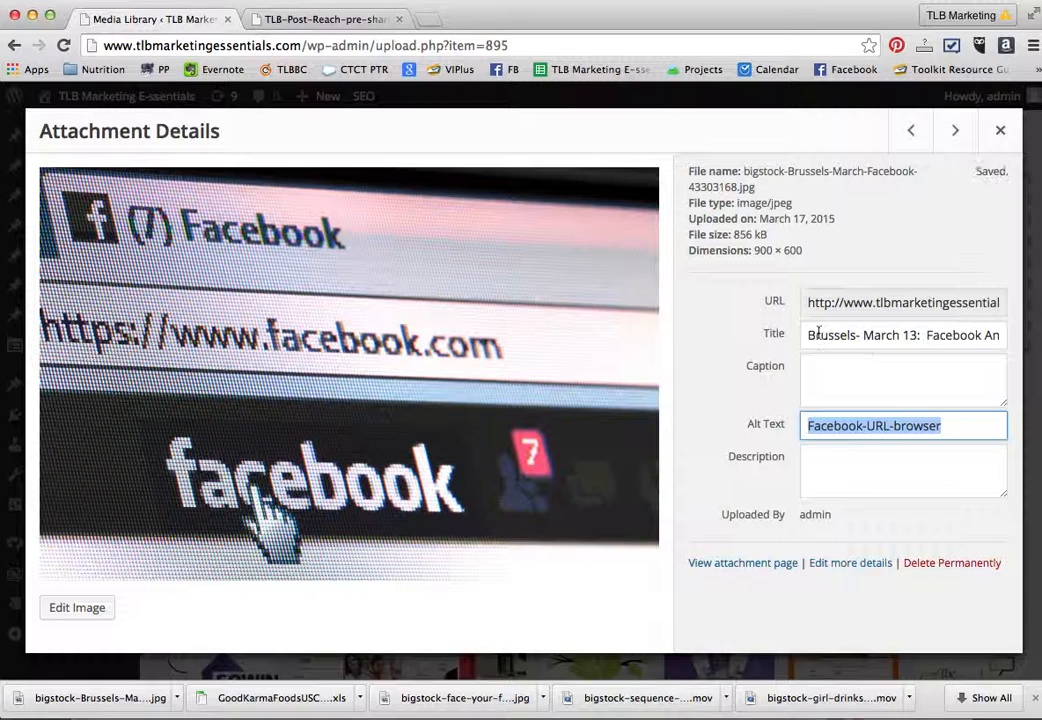
{"action": "left_click_drag", "start_coordinate": [807, 335], "coordinate": [1010, 336]}
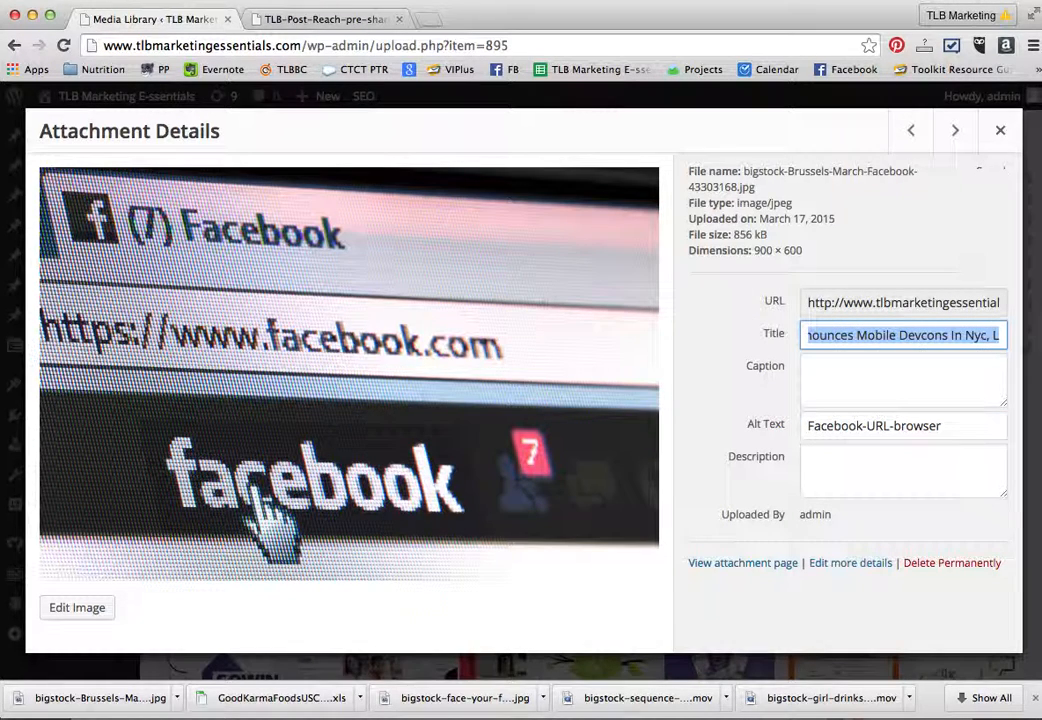
{"action": "key", "text": "super+v"}
{"action": "left_click", "coordinate": [981, 372]}
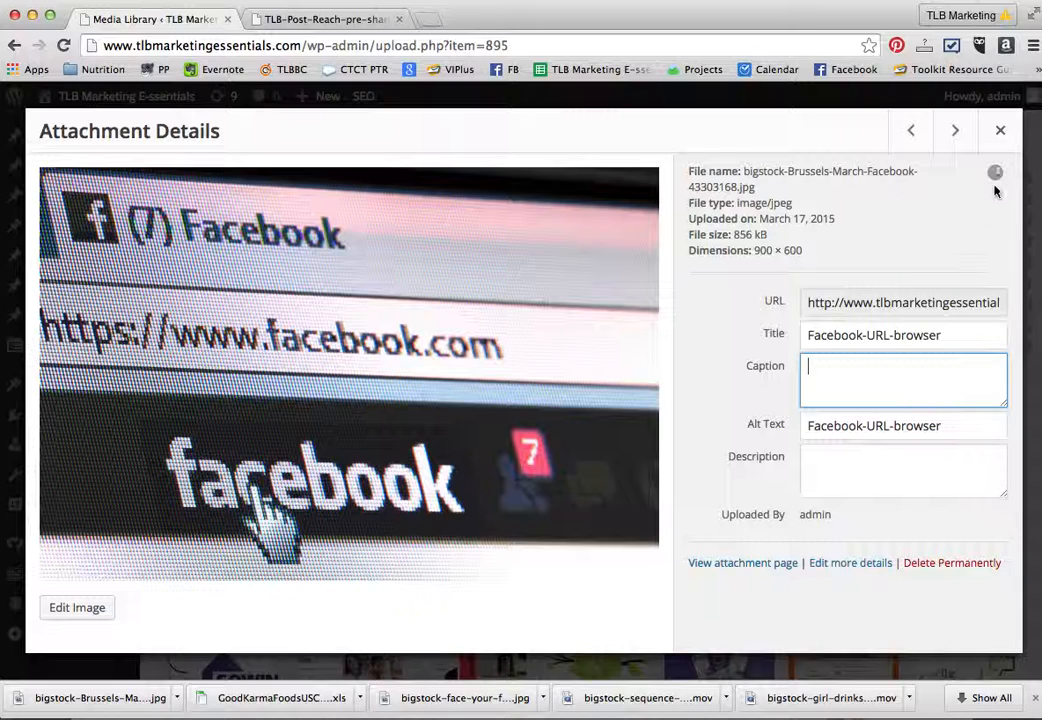
{"action": "left_click", "coordinate": [1000, 131]}
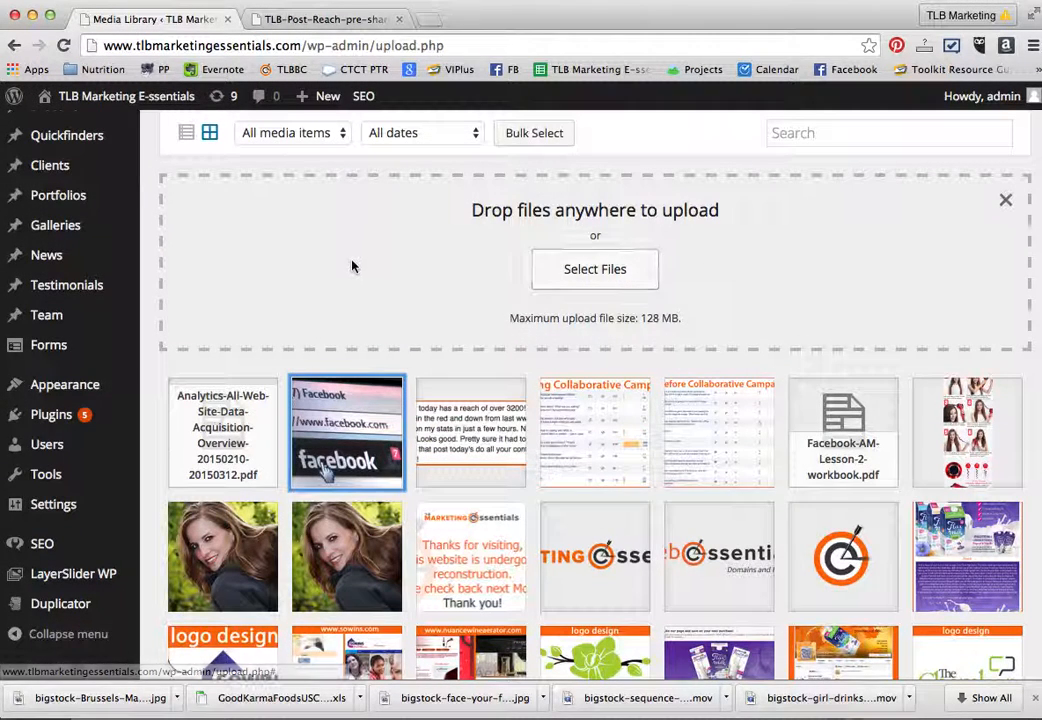